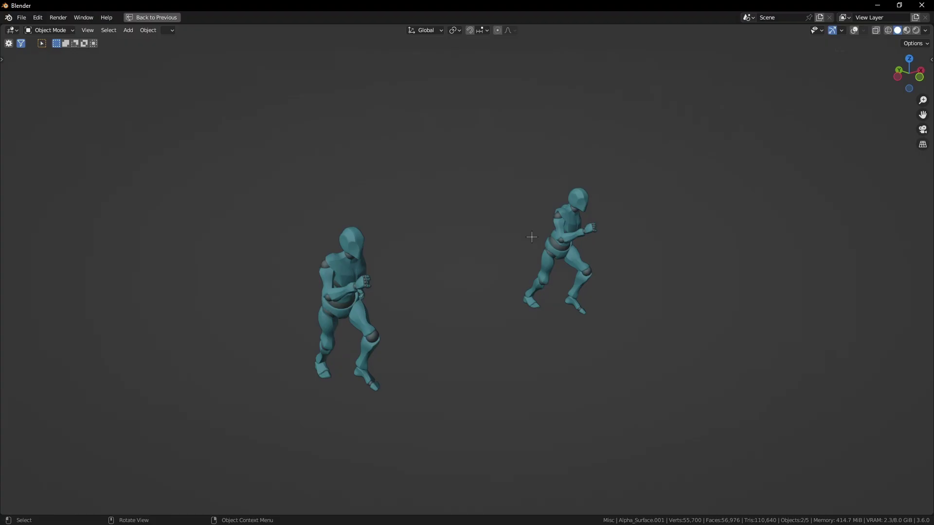
- Play the animation of the two running figures and examine the smears trailing from their limbs
{"action": "key", "text": "space"}
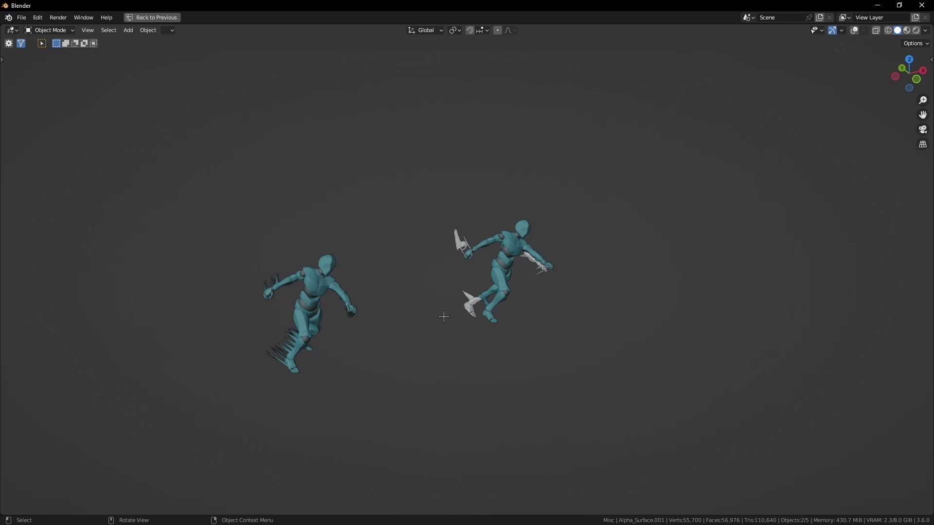
{"action": "middle_click_drag", "start_coordinate": [443, 316], "coordinate": [443, 294], "text": "shift"}
{"action": "key", "text": "grave"}
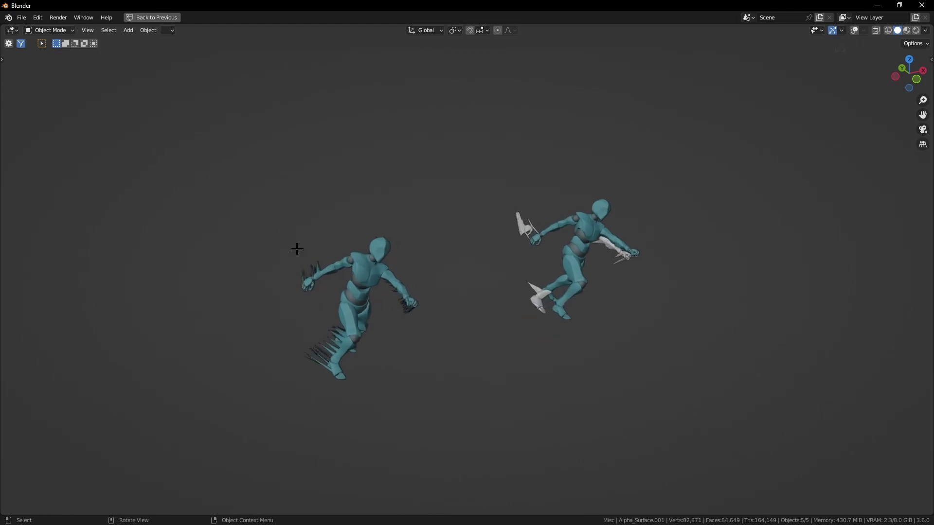
- Restore the full workspace layout, enlarge the 3D viewport over the node editors and timeline, and show its sidebar with the AutoSmear Cleanup tools
{"action": "key", "text": "ctrl+space"}
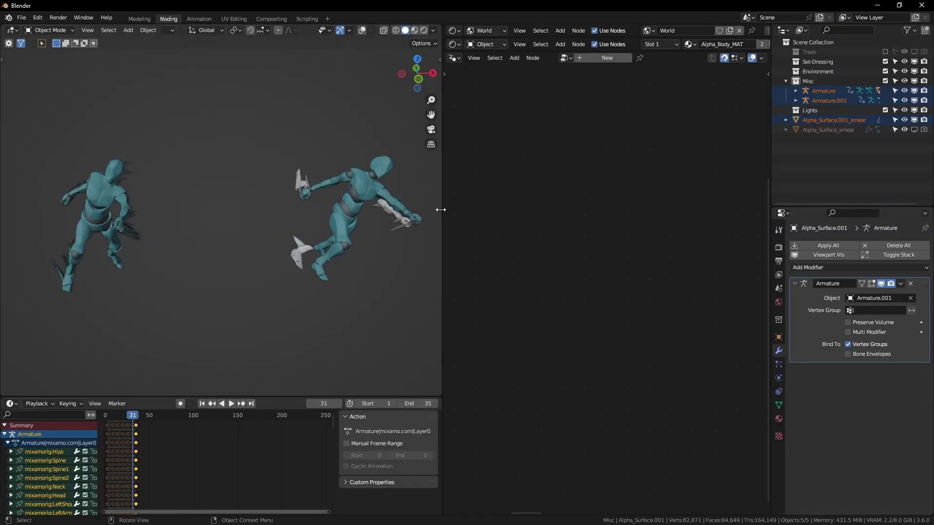
{"action": "left_click_drag", "start_coordinate": [440, 210], "coordinate": [756, 238]}
{"action": "left_click_drag", "start_coordinate": [472, 397], "coordinate": [471, 504]}
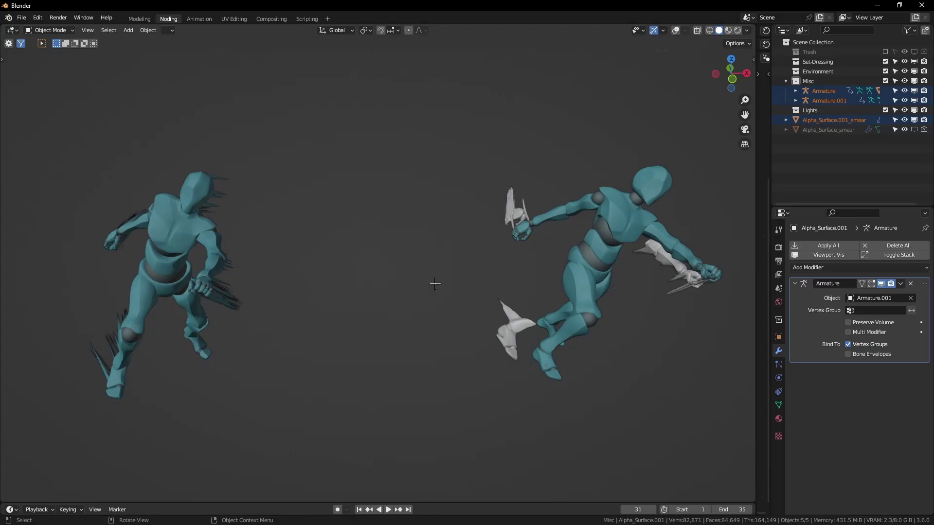
{"action": "middle_click_drag", "start_coordinate": [461, 248], "coordinate": [490, 255]}
{"action": "scroll", "coordinate": [490, 255], "scroll_direction": "down", "scroll_amount": 2}
{"action": "key", "text": "n"}
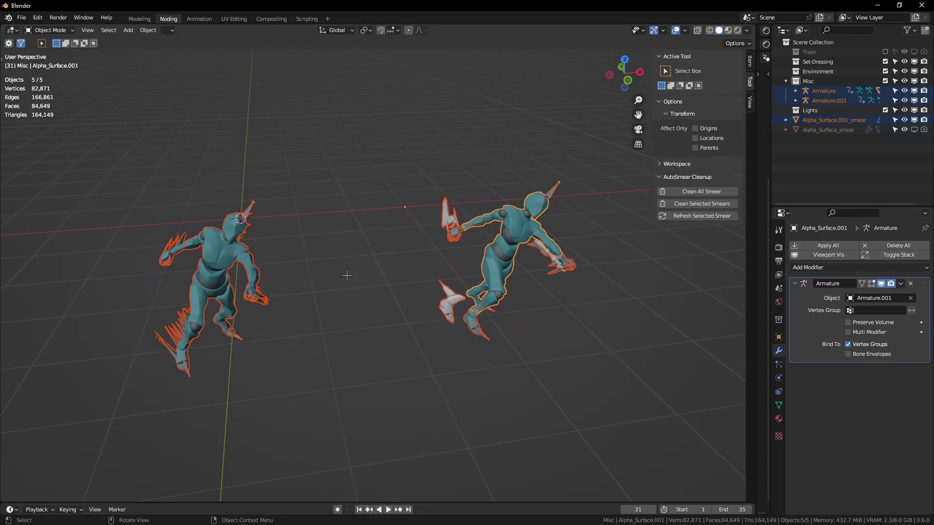
- Select only the Alpha_Surface.001 figure and refresh its smear
{"action": "left_click", "coordinate": [346, 275]}
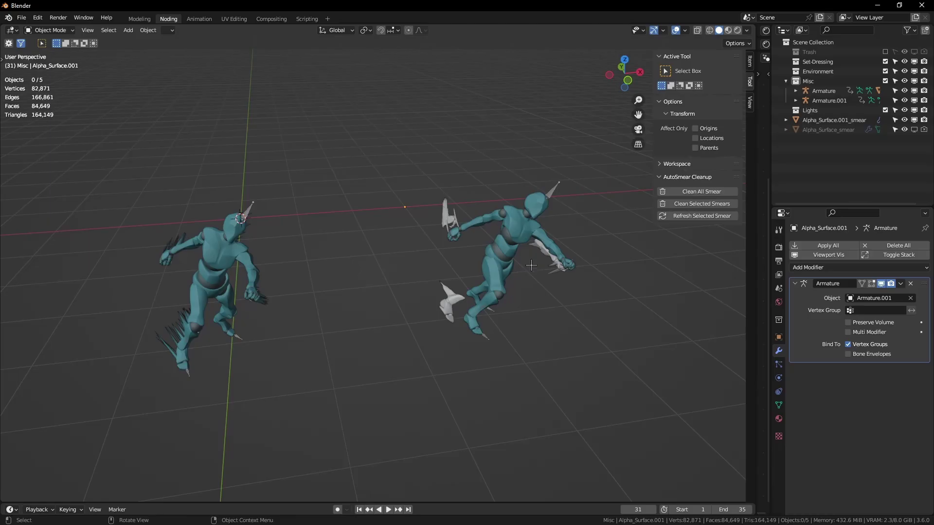
{"action": "left_click", "coordinate": [518, 232]}
{"action": "middle_click_drag", "start_coordinate": [500, 268], "coordinate": [491, 281]}
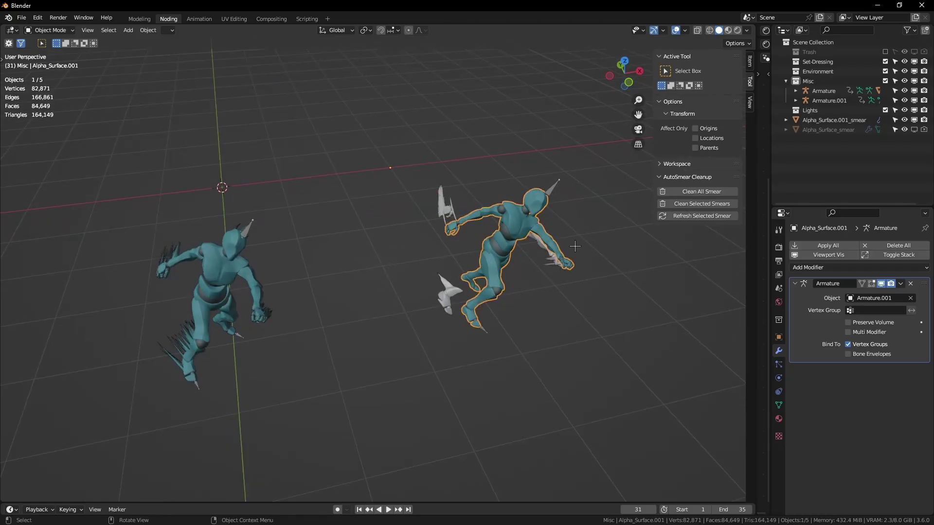
{"action": "left_click", "coordinate": [690, 217]}
- Select the Alpha_Surface.001_smear object and review its Full Smear modifier settings
{"action": "left_click", "coordinate": [829, 121]}
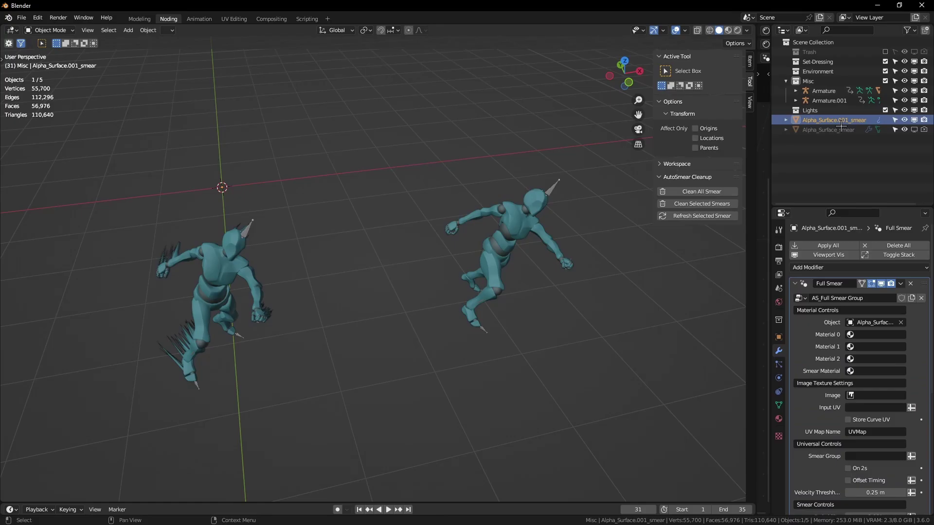
{"action": "middle_click_drag", "start_coordinate": [864, 417], "coordinate": [886, 322]}
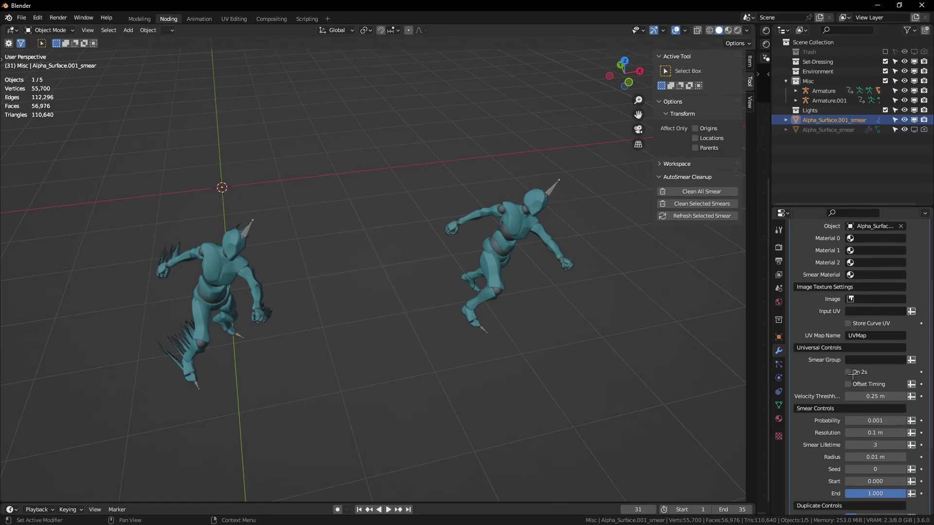
{"action": "scroll", "coordinate": [872, 364], "scroll_direction": "down", "scroll_amount": 5}
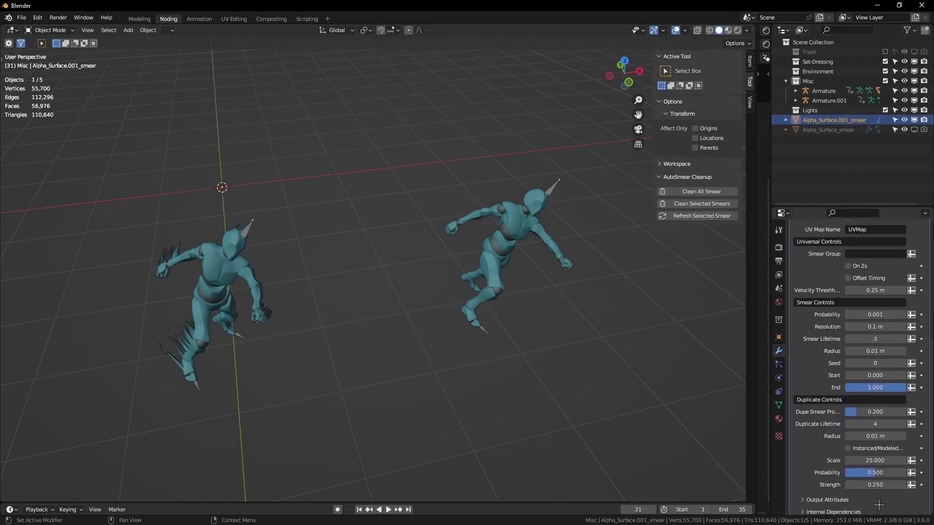
- Reselect the Alpha_Surface.001 figure, step back a frame and try to clean only its selected smear
{"action": "left_click", "coordinate": [549, 248]}
{"action": "key", "text": "Left"}
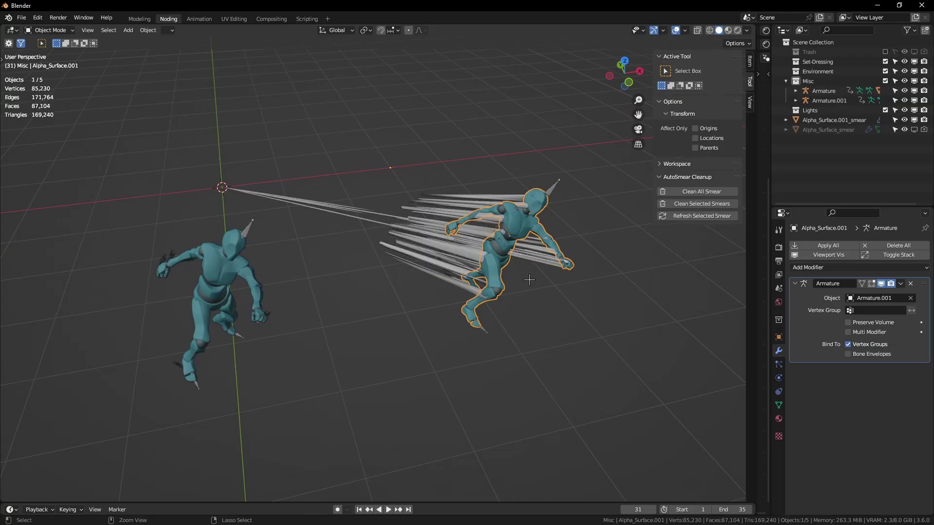
{"action": "left_click", "coordinate": [702, 203]}
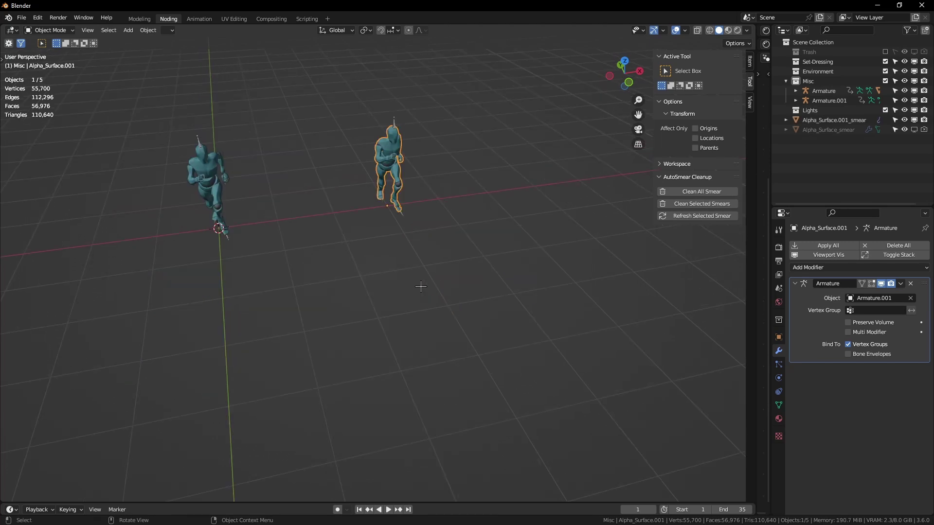
- Play the animation from frame 1 and step on to frame 23 to examine both figures' smears
{"action": "middle_click_drag", "start_coordinate": [419, 287], "coordinate": [450, 275]}
{"action": "key", "text": "space"}
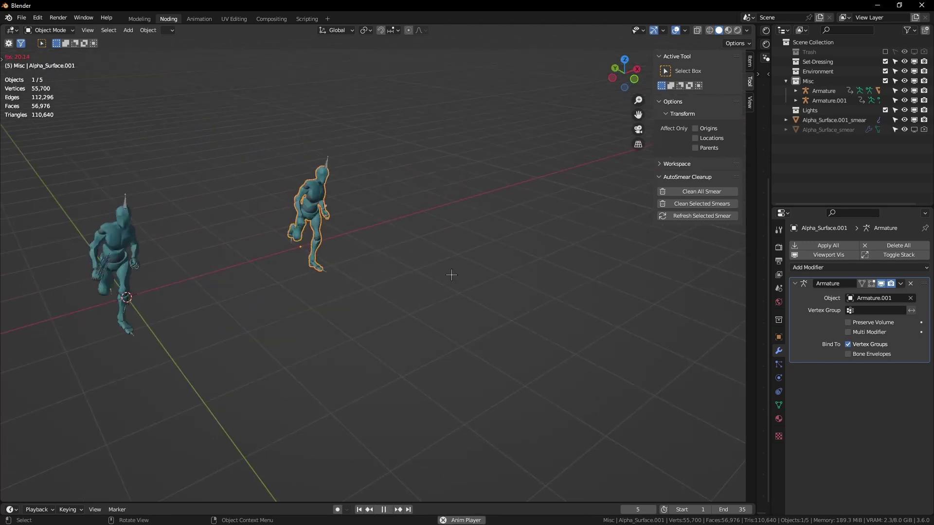
{"action": "key", "text": "space"}
{"action": "key", "text": "Right"}
{"action": "key", "text": "Right"}
{"action": "key", "text": "Right"}
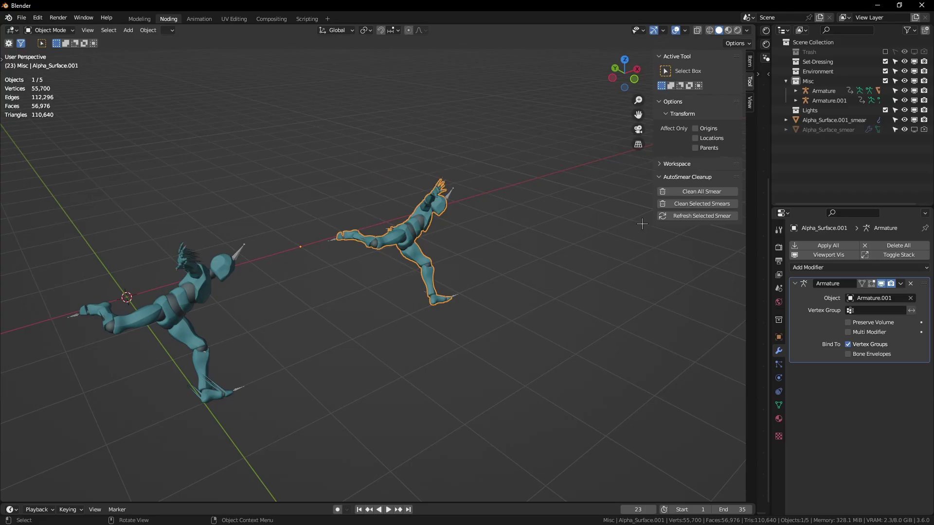
- Clean all smears from the scene and select each figure in turn to check its remaining modifiers
{"action": "left_click", "coordinate": [701, 191]}
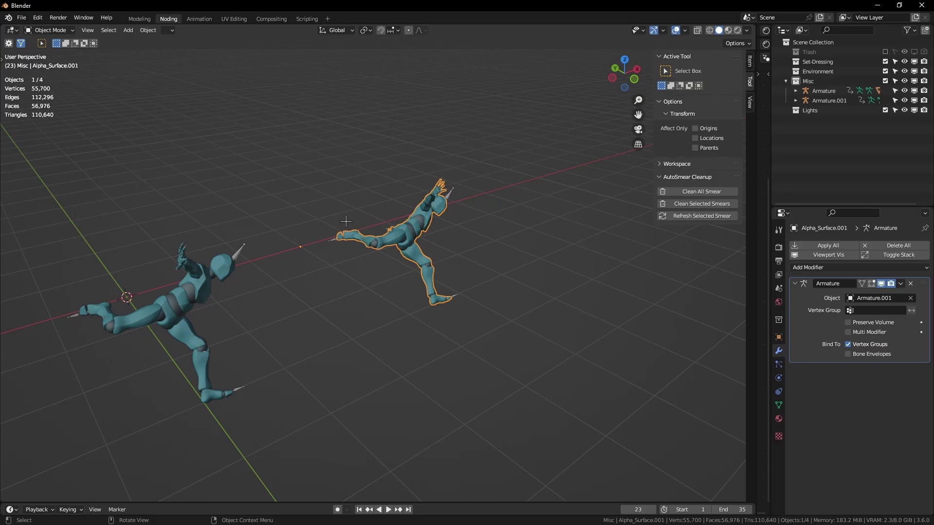
{"action": "left_click", "coordinate": [184, 271]}
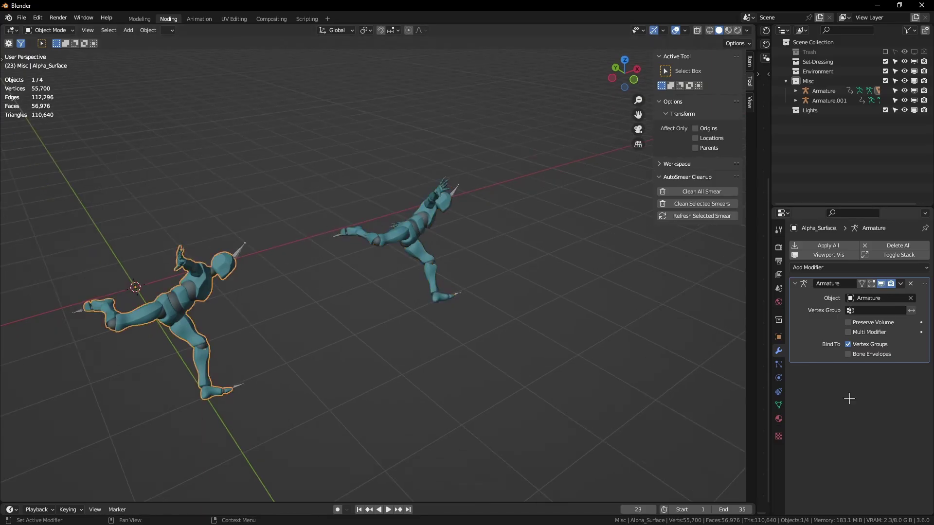
{"action": "left_click", "coordinate": [416, 224]}
{"action": "middle_click_drag", "start_coordinate": [437, 253], "coordinate": [482, 298]}
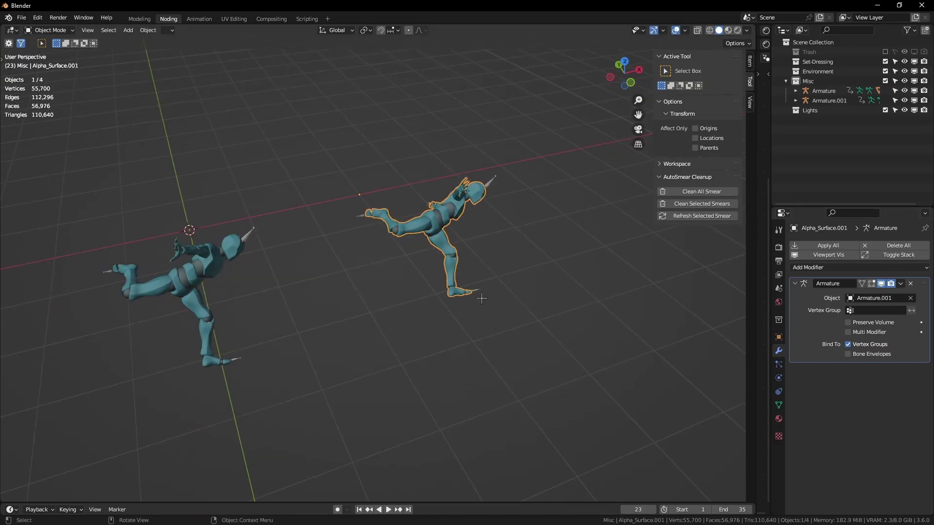
{"action": "middle_click_drag", "start_coordinate": [194, 288], "coordinate": [443, 304]}
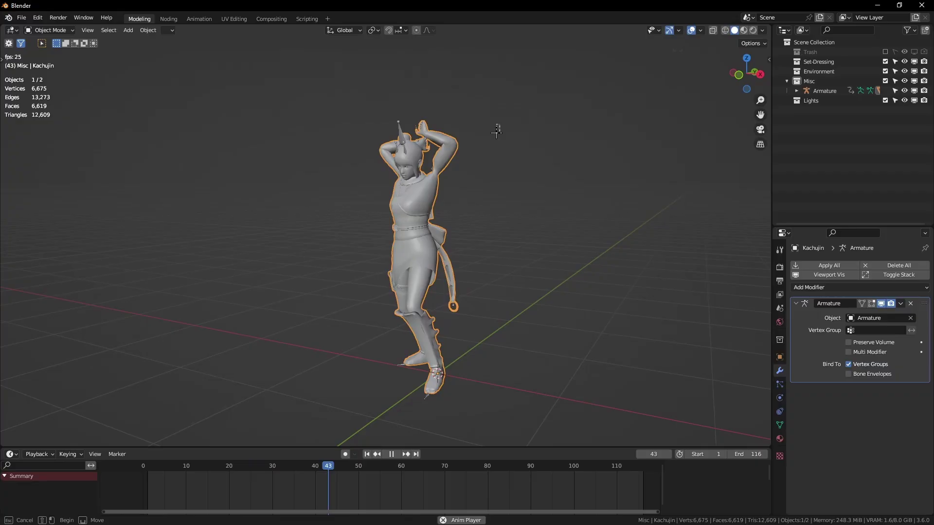
- Add a Straight Smear to the selected Kachujin character
{"action": "middle_click_drag", "start_coordinate": [473, 271], "coordinate": [501, 229]}
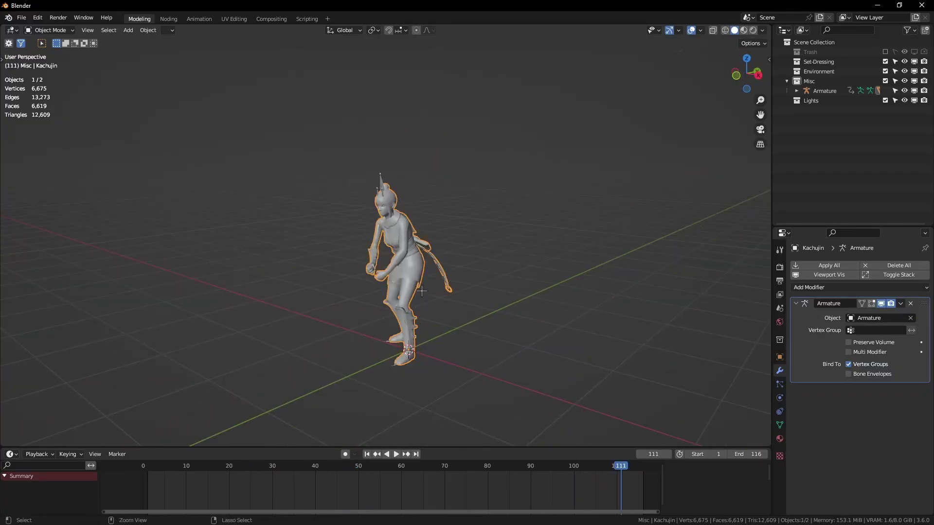
{"action": "middle_click_drag", "start_coordinate": [421, 291], "coordinate": [396, 201]}
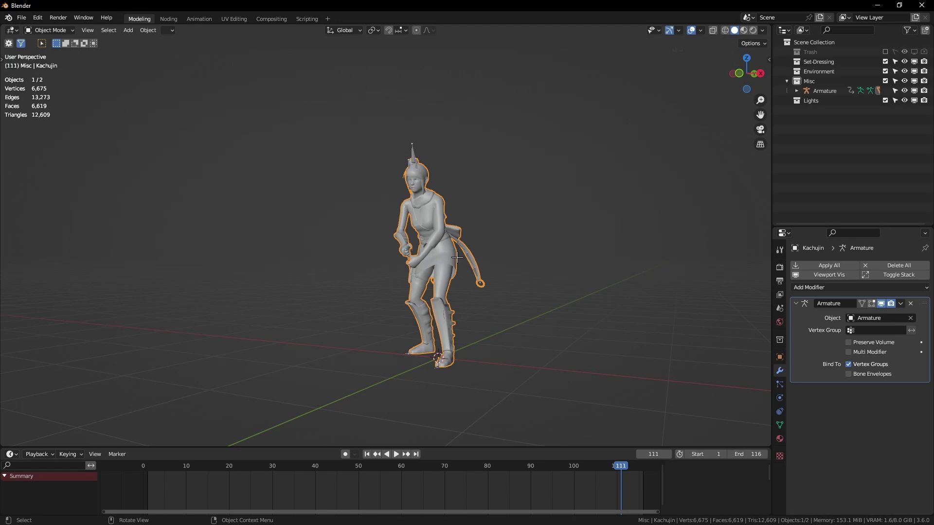
{"action": "middle_click_drag", "start_coordinate": [457, 258], "coordinate": [492, 125]}
{"action": "key", "text": "shift+a"}
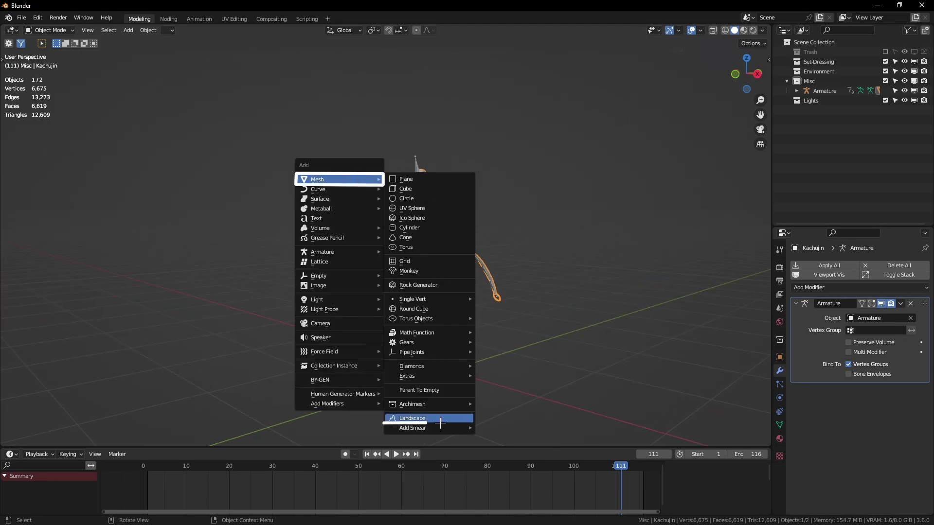
{"action": "mouse_move", "coordinate": [436, 424]}
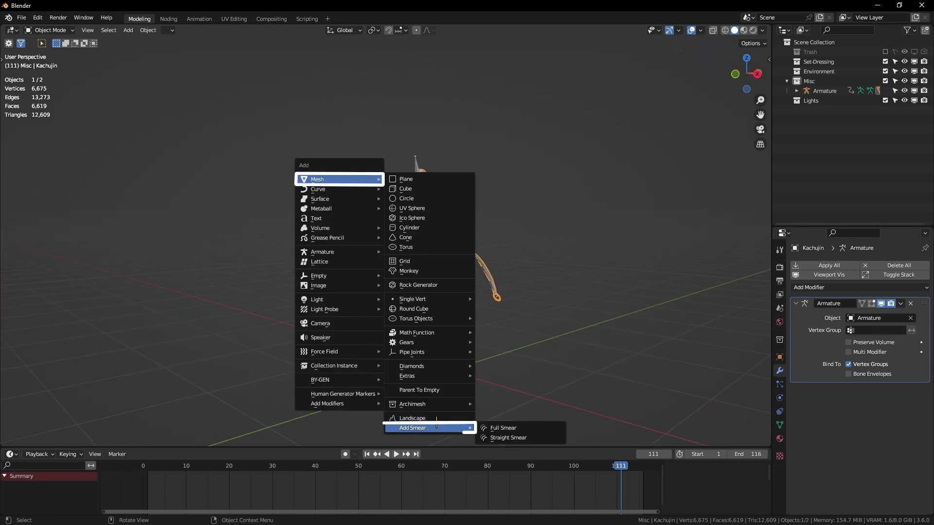
{"action": "left_click", "coordinate": [539, 438]}
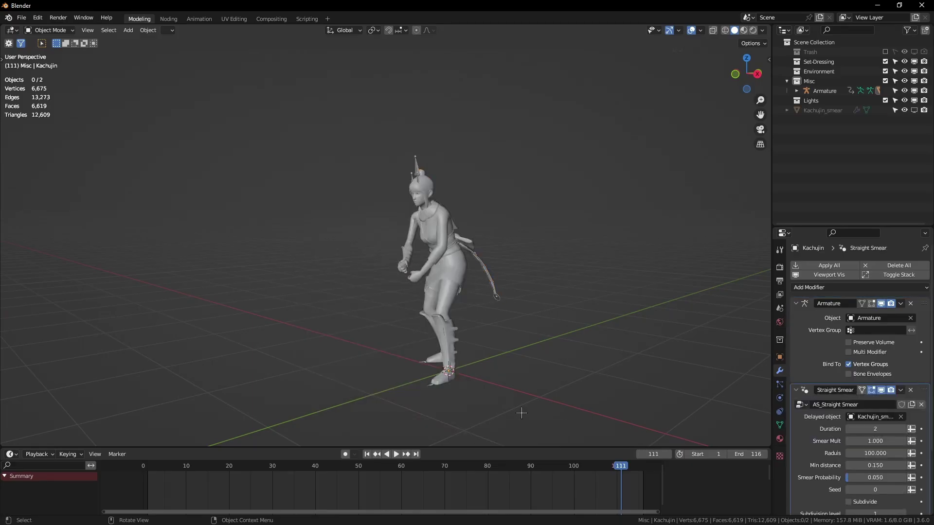
- Review the Straight Smear modifier's settings and play the Kachujin animation to inspect the smear effect
{"action": "scroll", "coordinate": [825, 296], "scroll_direction": "down", "scroll_amount": 4}
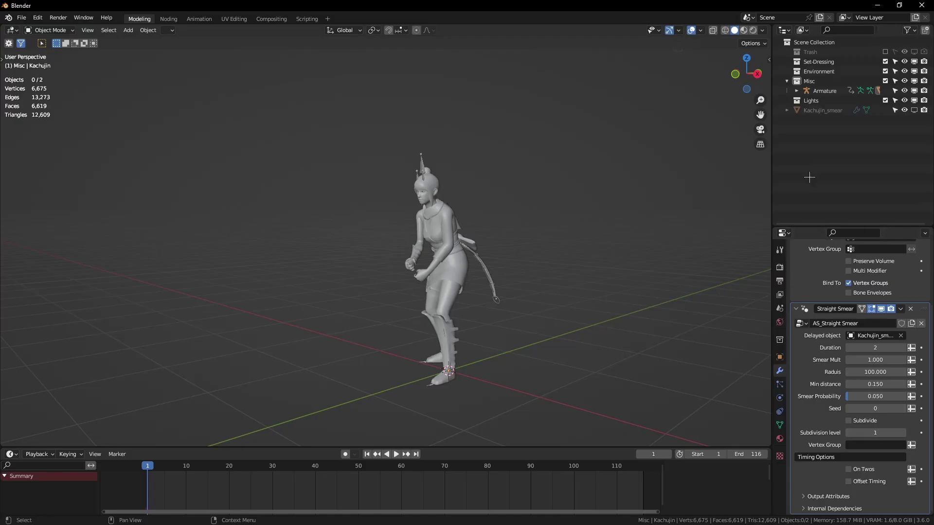
{"action": "middle_click_drag", "start_coordinate": [530, 222], "coordinate": [533, 237]}
{"action": "key", "text": "space"}
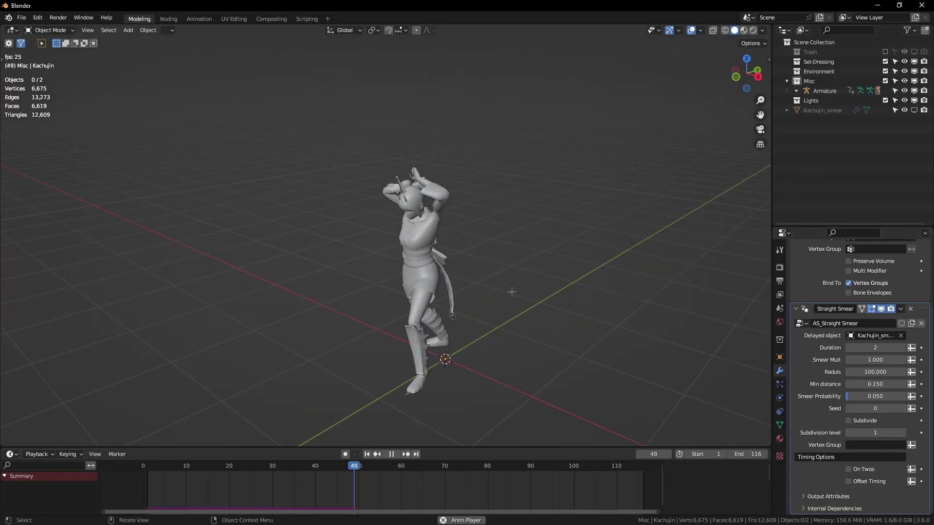
{"action": "key", "text": "space"}
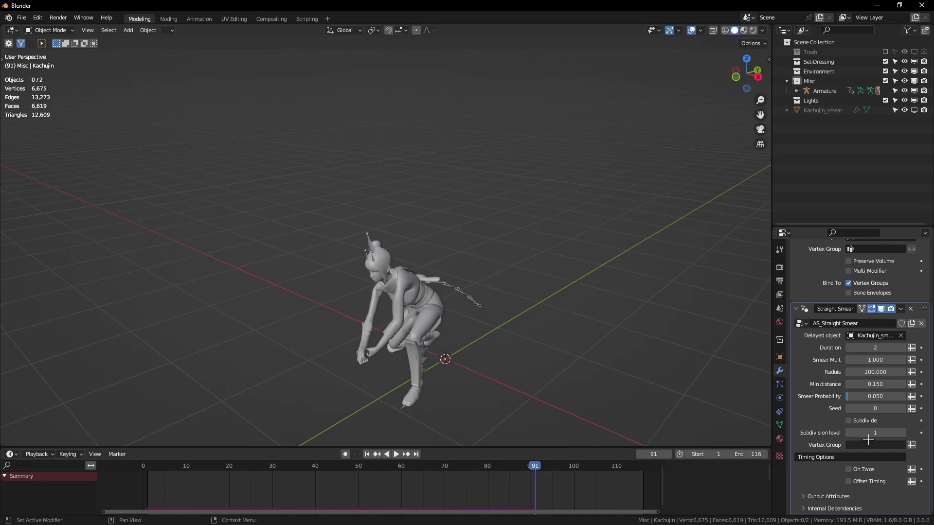
- Switch the Straight Smear's Vertex Group input to an enabled checkbox value and replay the animation from frame 1
{"action": "middle_click_drag", "start_coordinate": [491, 272], "coordinate": [434, 247]}
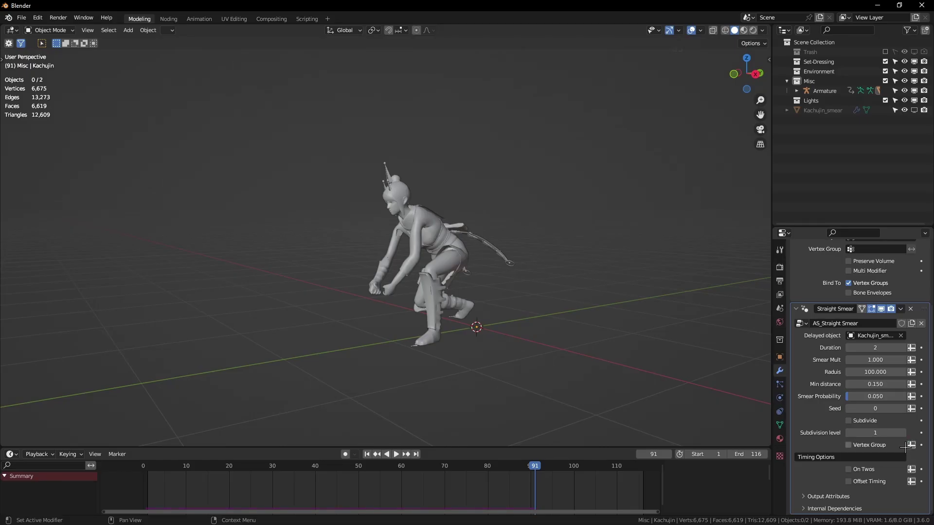
{"action": "left_click", "coordinate": [366, 453]}
{"action": "key", "text": "space"}
{"action": "middle_click_drag", "start_coordinate": [574, 298], "coordinate": [556, 270]}
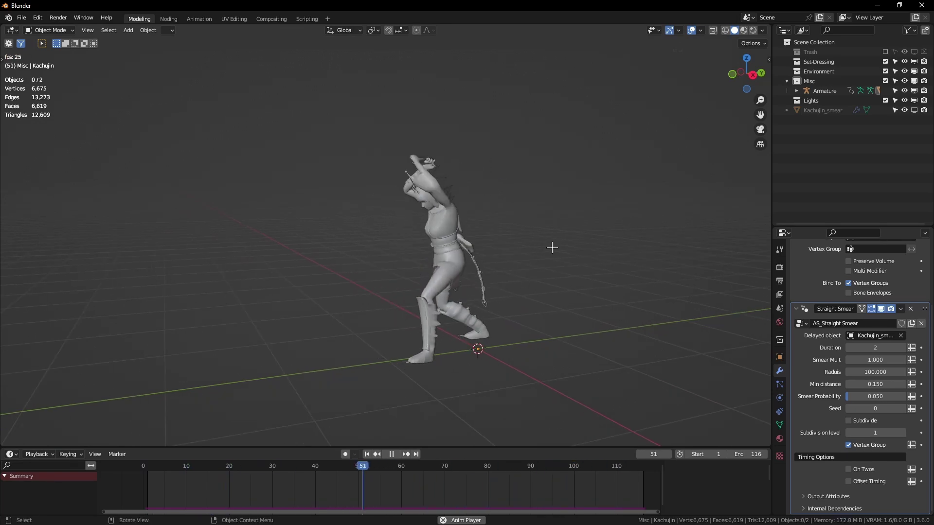
{"action": "key", "text": "space"}
- Enable On Twos in the Straight Smear's timing options and replay the animation from the start
{"action": "middle_click_drag", "start_coordinate": [382, 222], "coordinate": [505, 234], "text": "ctrl"}
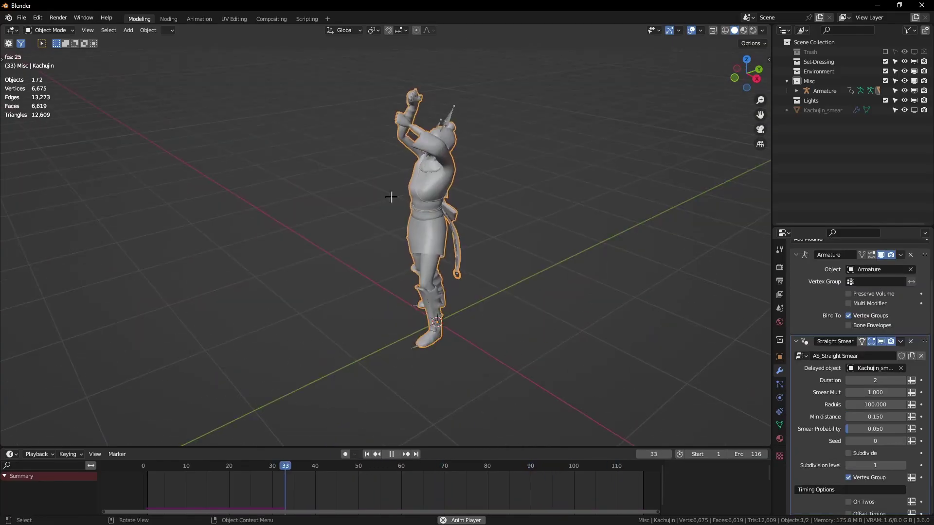
{"action": "key", "text": "space"}
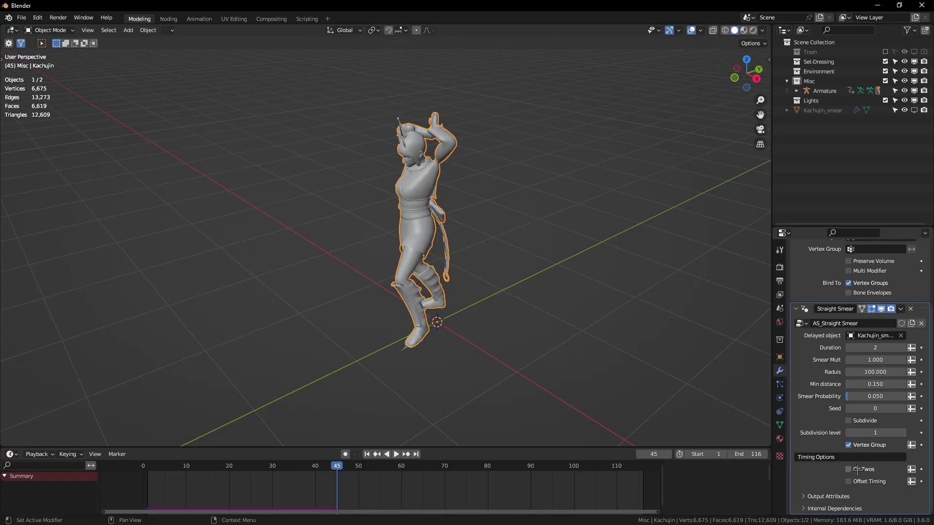
{"action": "key", "text": "shift+Left"}
{"action": "key", "text": "space"}
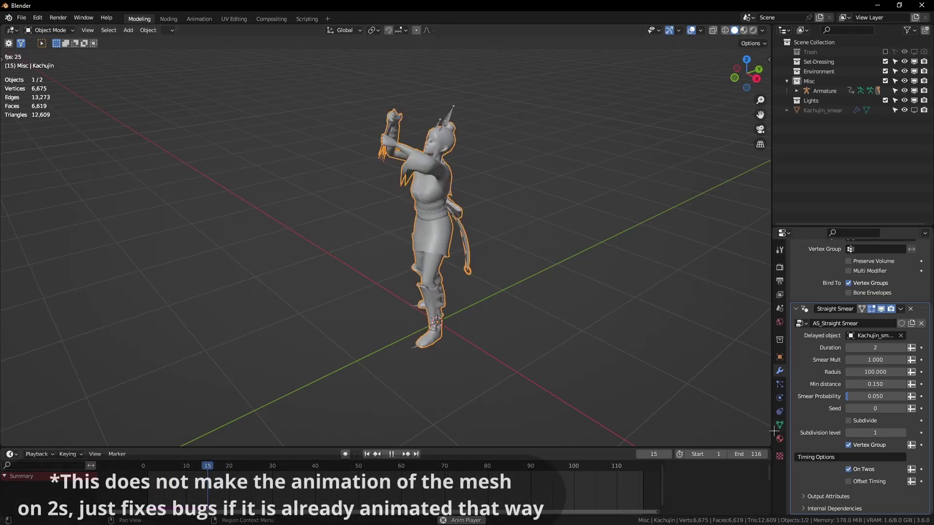
{"action": "middle_click_drag", "start_coordinate": [601, 339], "coordinate": [598, 267]}
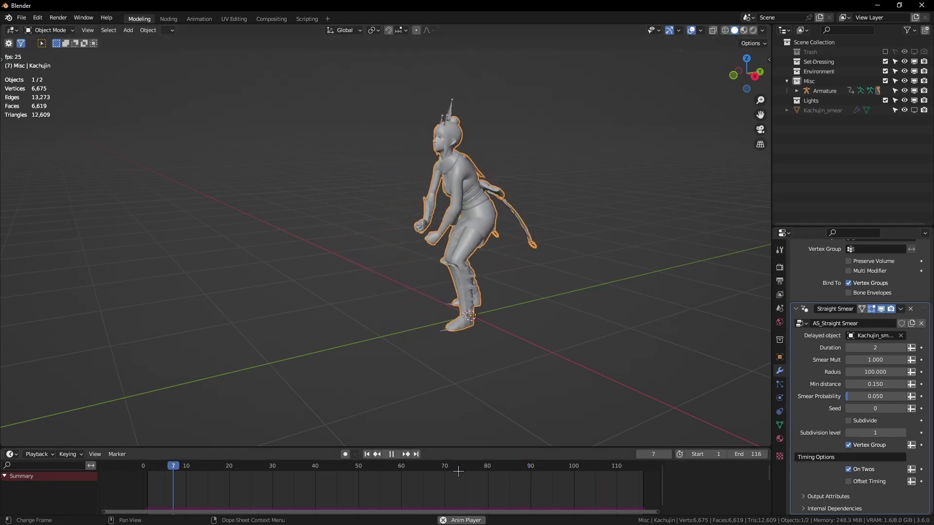
- Stop playback at frame 41 and step forward to frame 46 to check the On Twos smear timing
{"action": "key", "text": "space"}
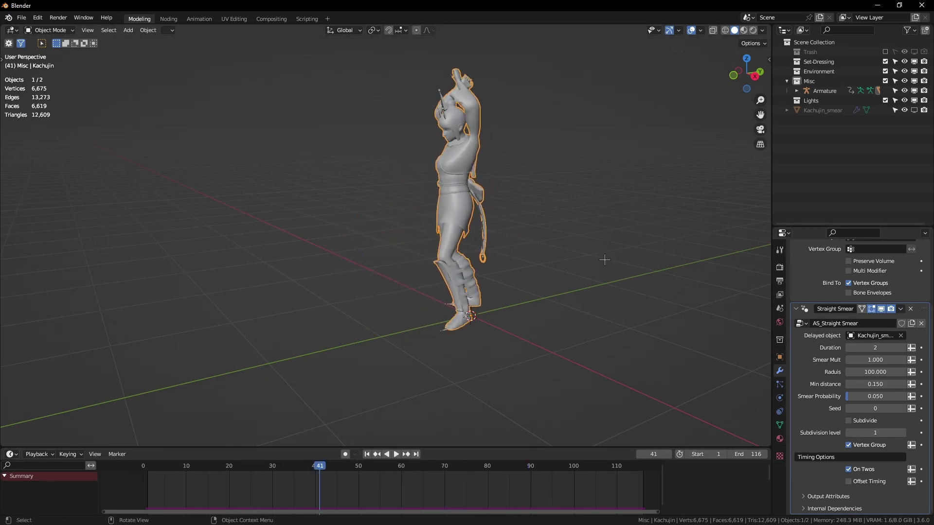
{"action": "key", "text": "Right"}
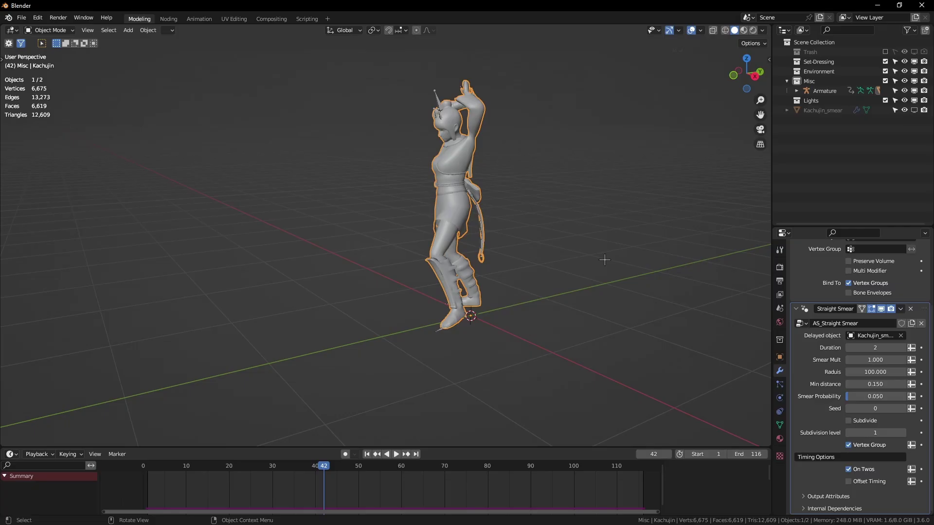
{"action": "key", "text": "Right"}
{"action": "key", "text": "Right"}
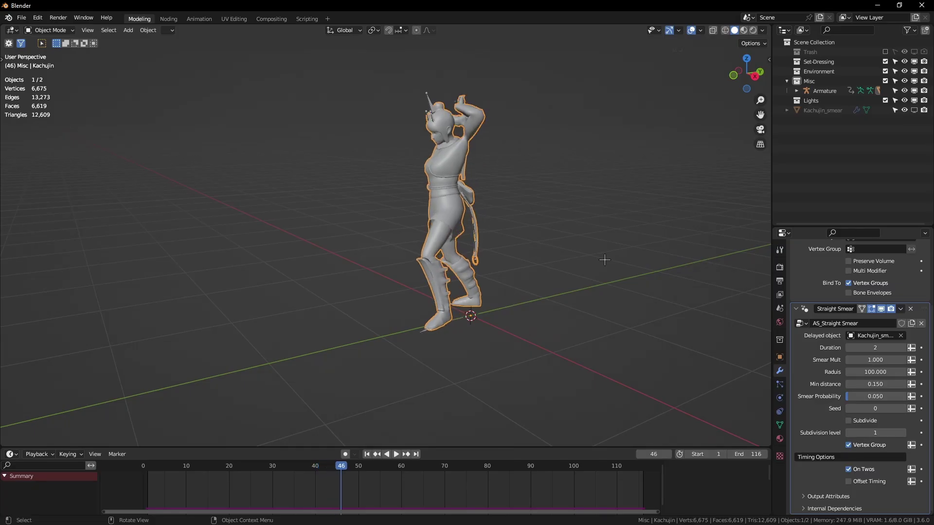
- Step to frame 48, enable the Straight Smear's Offset Timing for a test playback, and inspect the timing around frame 61
{"action": "key", "text": "Right"}
{"action": "key", "text": "Right"}
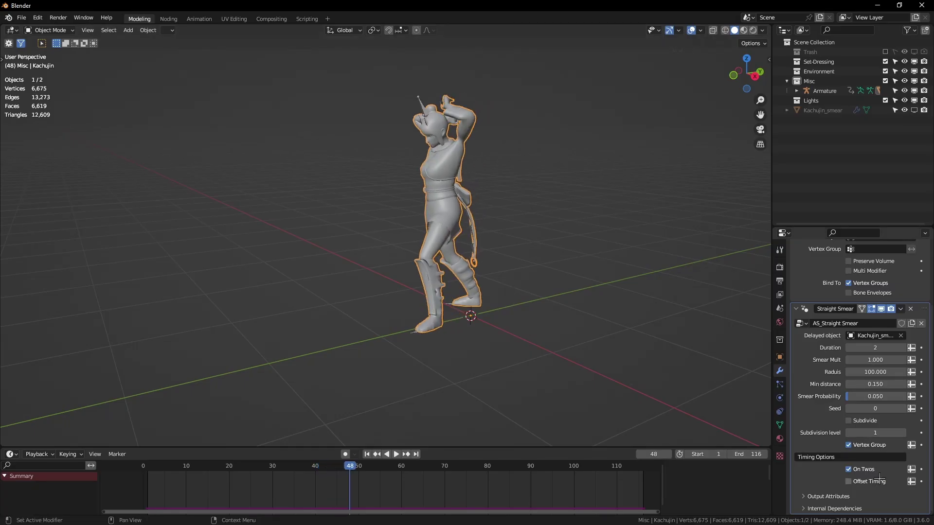
{"action": "key", "text": "space"}
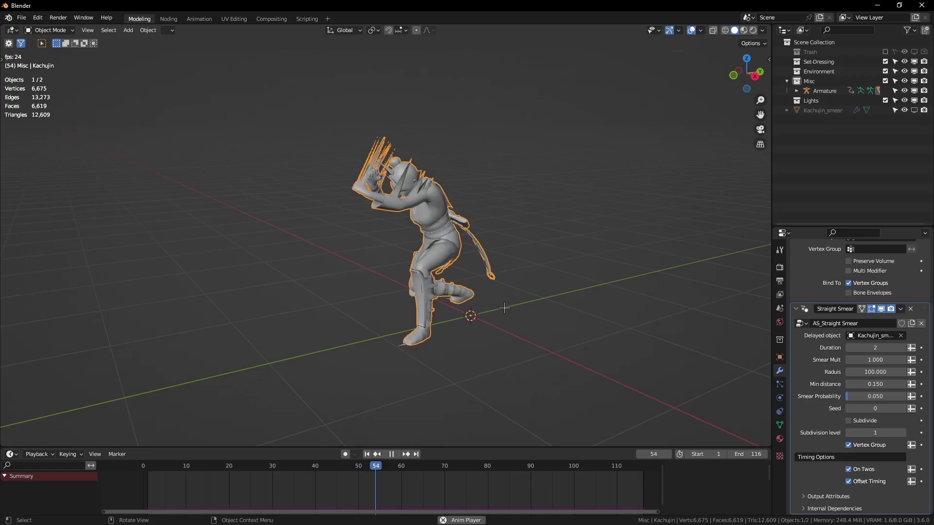
{"action": "key", "text": "space"}
{"action": "key", "text": "Right"}
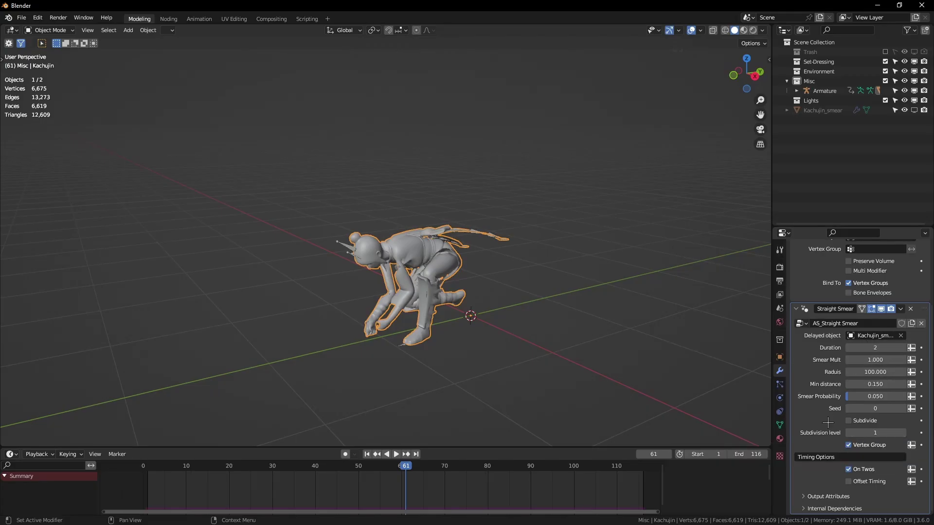
{"action": "scroll", "coordinate": [808, 379], "scroll_direction": "up", "scroll_amount": 2}
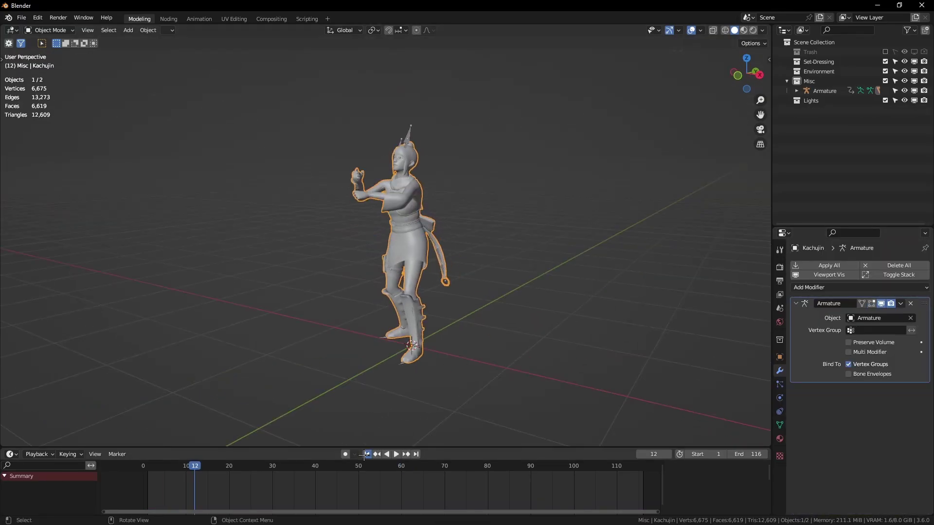
- Return to frame 1 and add a Full Smear to the Kachujin character
{"action": "left_click", "coordinate": [366, 455]}
{"action": "middle_click_drag", "start_coordinate": [451, 201], "coordinate": [449, 219]}
{"action": "middle_click_drag", "start_coordinate": [371, 190], "coordinate": [391, 210], "text": "shift"}
{"action": "key", "text": "shift+a"}
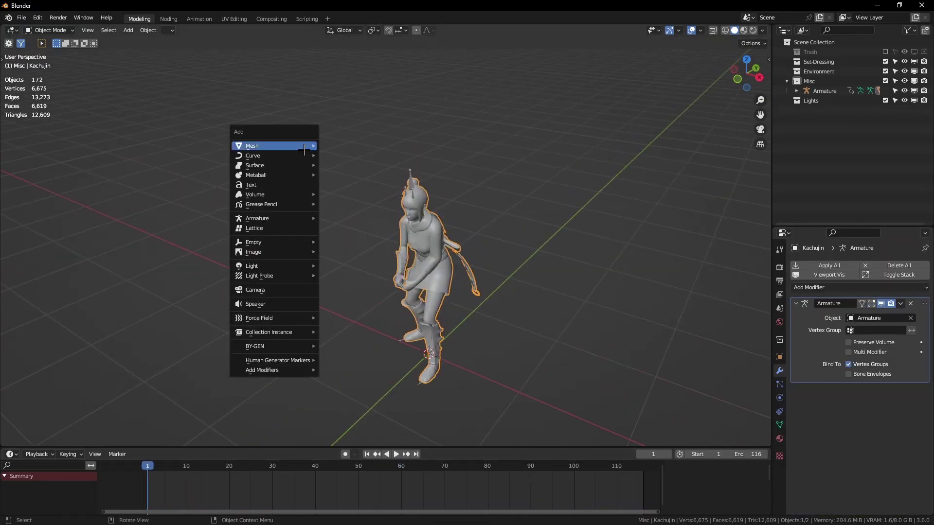
{"action": "mouse_move", "coordinate": [304, 147]}
{"action": "mouse_move", "coordinate": [376, 394]}
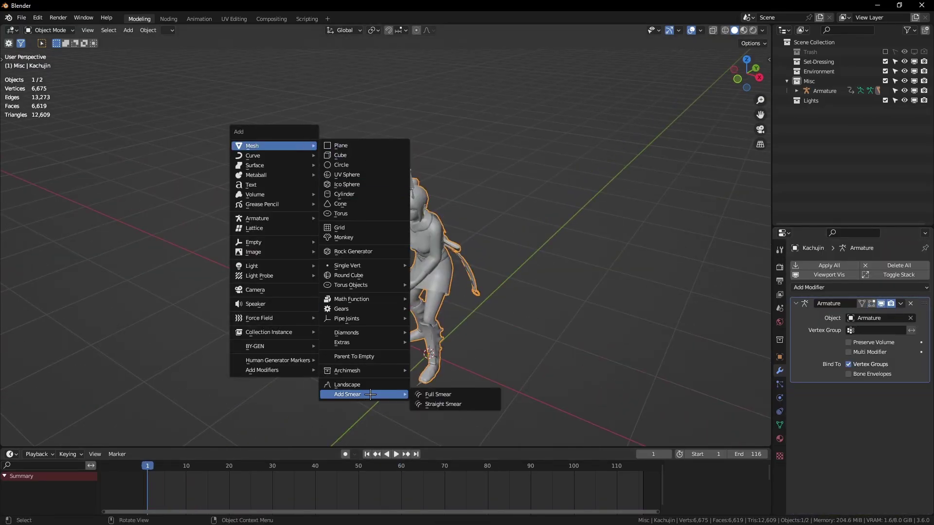
{"action": "left_click", "coordinate": [470, 395]}
{"action": "middle_click_drag", "start_coordinate": [437, 316], "coordinate": [372, 170]}
{"action": "left_click", "coordinate": [419, 189]}
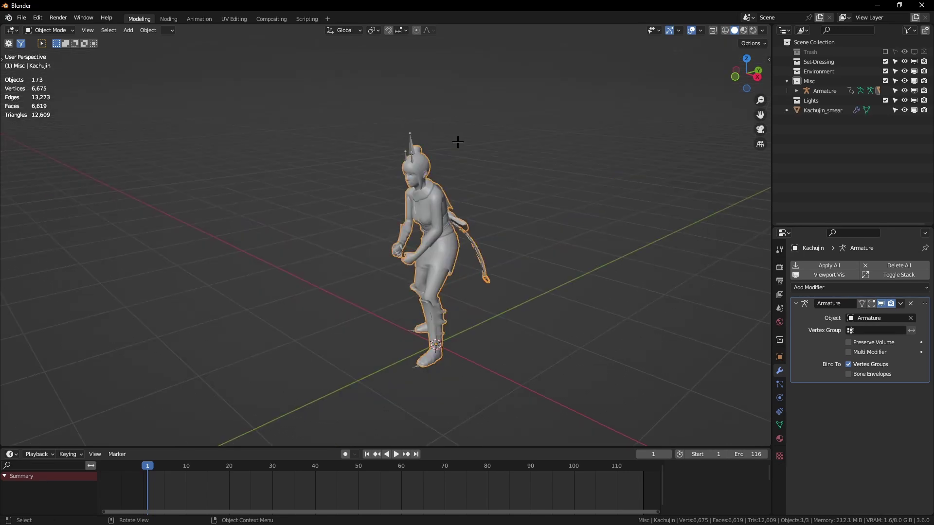
- Select the Kachujin_smear object and review the Full Smear modifier's settings
{"action": "left_click", "coordinate": [822, 110]}
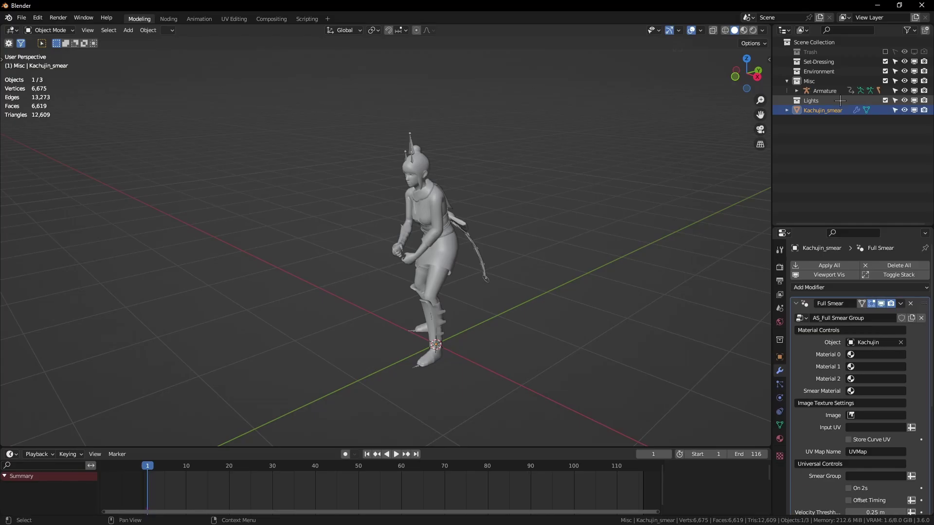
{"action": "scroll", "coordinate": [817, 290], "scroll_direction": "down", "scroll_amount": 8}
{"action": "scroll", "coordinate": [816, 288], "scroll_direction": "up", "scroll_amount": 6}
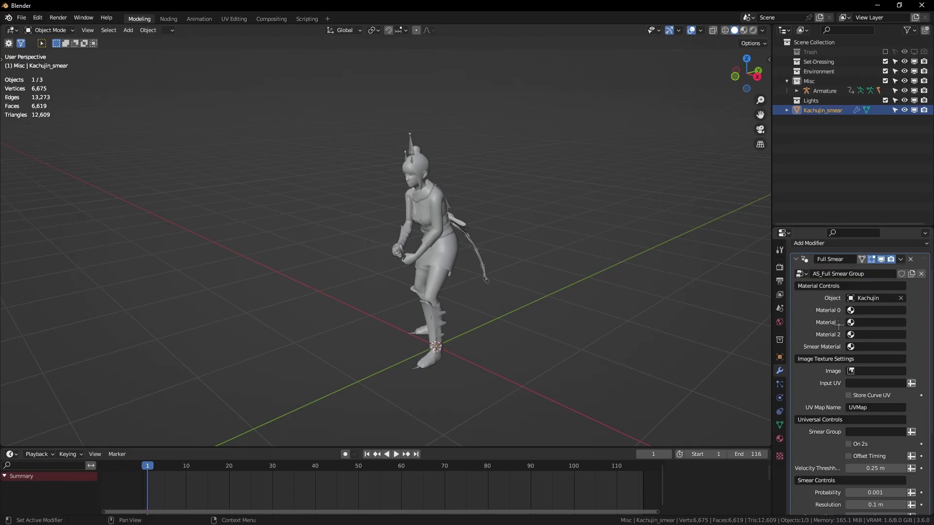
- Add extra material slots to the Kachujin character and create a new material in the second slot
{"action": "left_click", "coordinate": [444, 232]}
{"action": "left_click", "coordinate": [779, 439]}
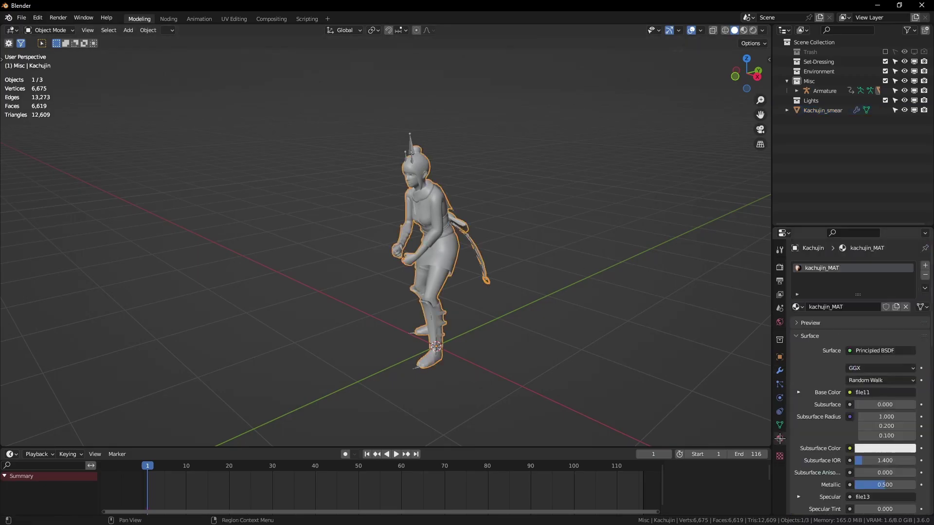
{"action": "left_click", "coordinate": [925, 267]}
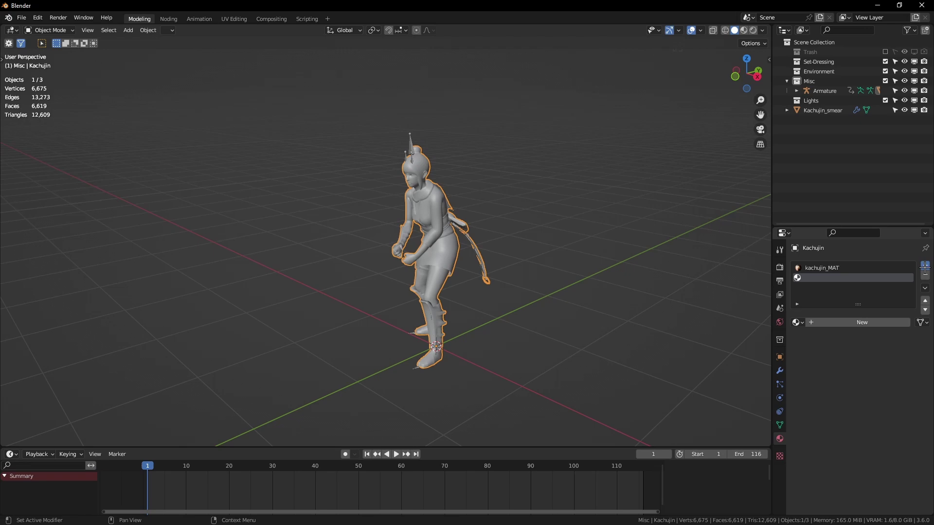
{"action": "left_click", "coordinate": [821, 322]}
- Change the second-slot material's surface to Emission with a magenta color, and check each of the character's material slots
{"action": "left_click", "coordinate": [866, 366]}
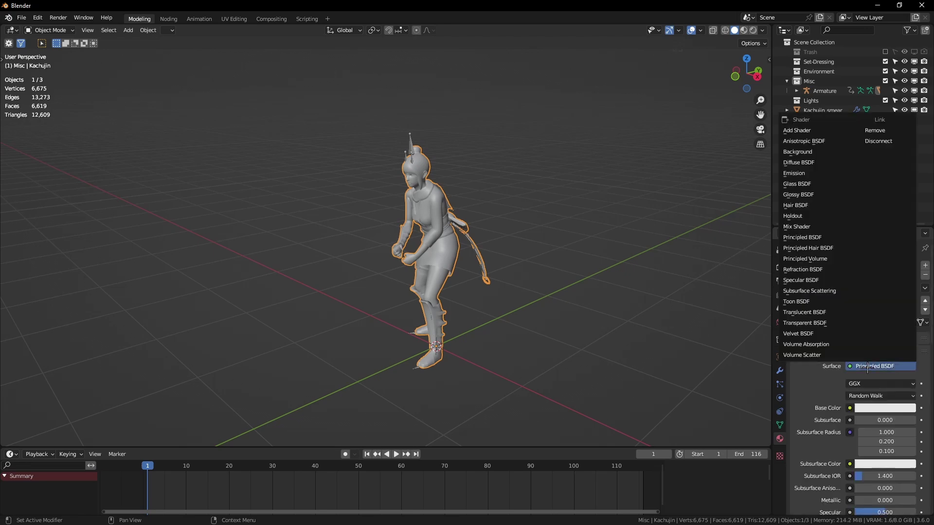
{"action": "left_click", "coordinate": [803, 174]}
{"action": "left_click", "coordinate": [867, 383]}
{"action": "left_click_drag", "start_coordinate": [886, 264], "coordinate": [898, 254]}
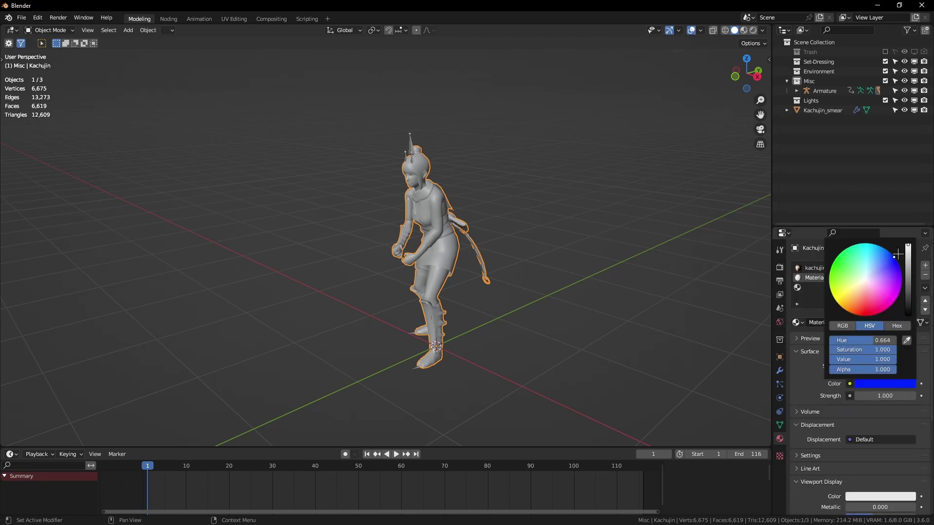
{"action": "left_click", "coordinate": [815, 268]}
{"action": "left_click", "coordinate": [815, 277]}
{"action": "left_click", "coordinate": [815, 287]}
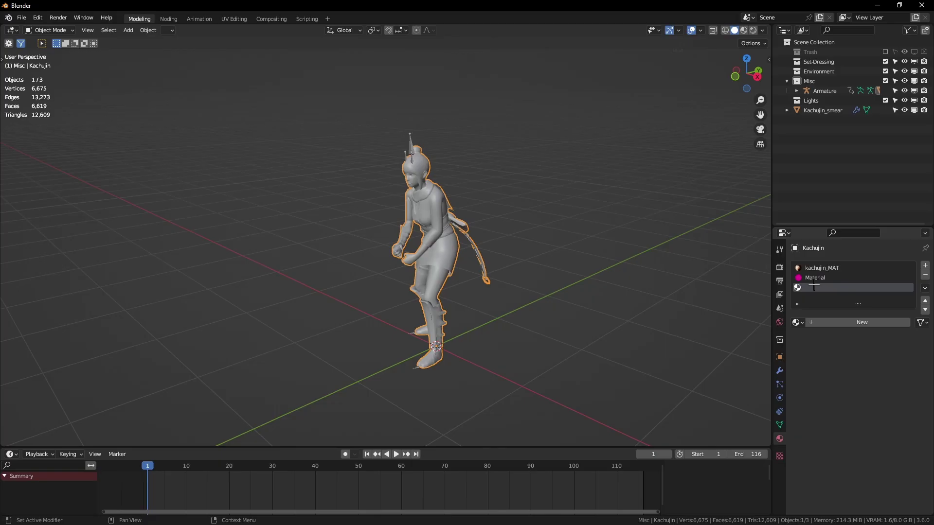
- Select Kachujin_smear and examine the Full Smear's material, image texture and universal controls
{"action": "left_click", "coordinate": [822, 110]}
{"action": "left_click", "coordinate": [779, 370]}
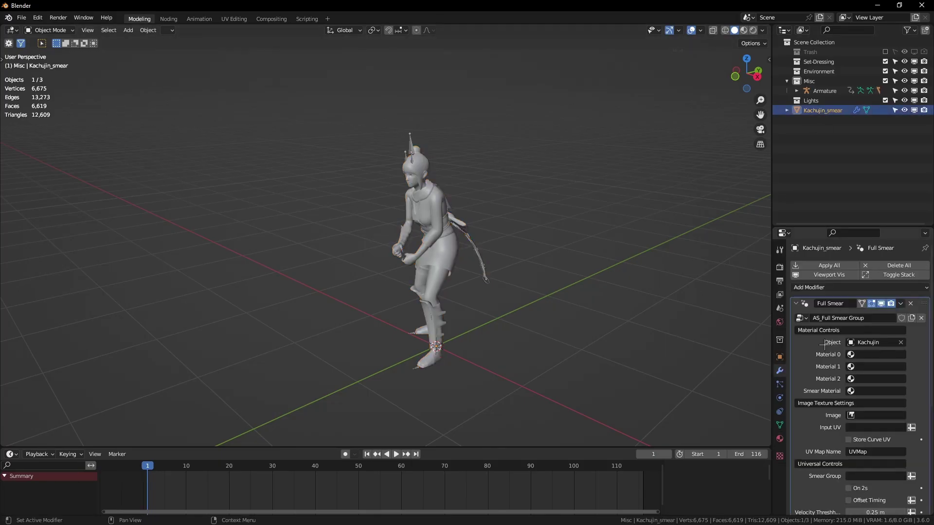
{"action": "scroll", "coordinate": [848, 364], "scroll_direction": "down", "scroll_amount": 5}
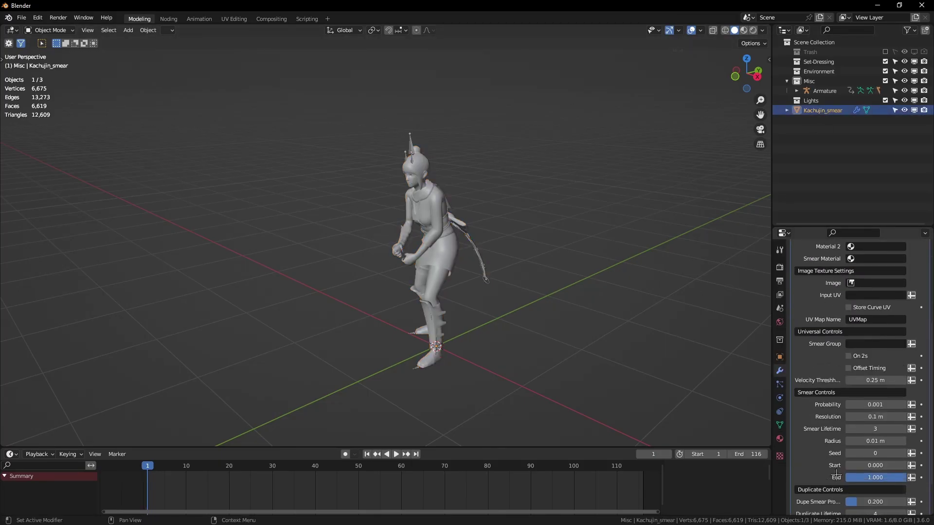
{"action": "scroll", "coordinate": [867, 345], "scroll_direction": "up", "scroll_amount": 4}
{"action": "left_click", "coordinate": [866, 346]}
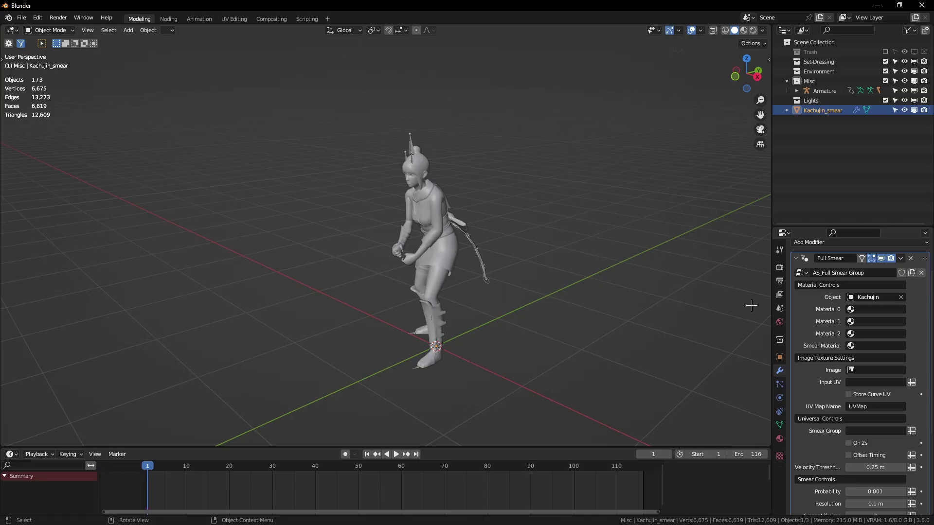
- Switch the Full Smear's Smear Group input to an enabled checkbox value and play the animation
{"action": "scroll", "coordinate": [887, 350], "scroll_direction": "down", "scroll_amount": 5}
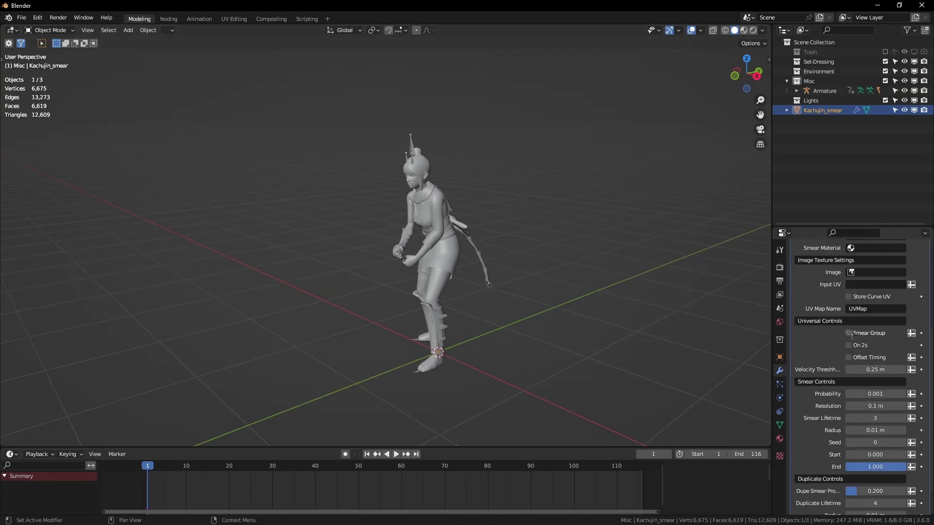
{"action": "key", "text": "space"}
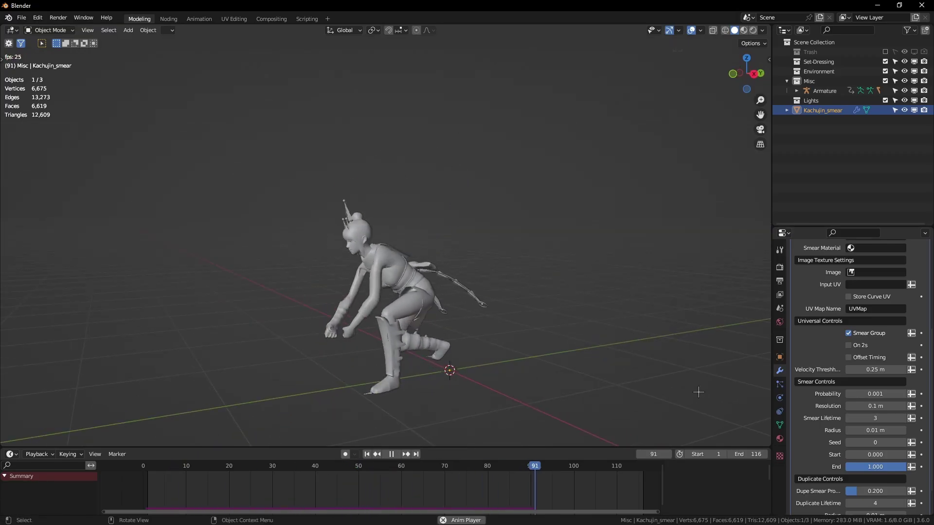
{"action": "scroll", "coordinate": [847, 430], "scroll_direction": "down", "scroll_amount": 3}
{"action": "key", "text": "space"}
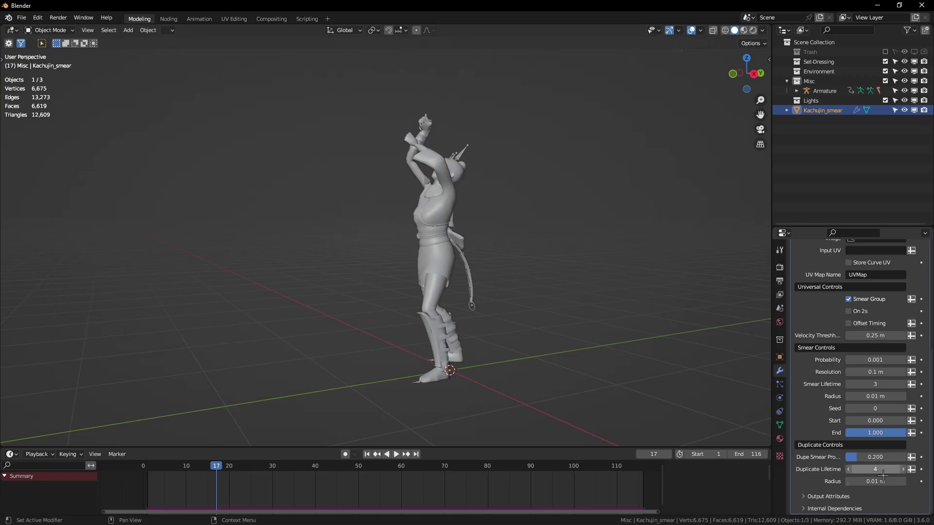
- Set the Velocity Threshold to 0.2 m, Smear Lifetime to 5 and Duplicate Lifetime to 2, and play the animation to frame 56
{"action": "scroll", "coordinate": [855, 361], "scroll_direction": "up", "scroll_amount": 1}
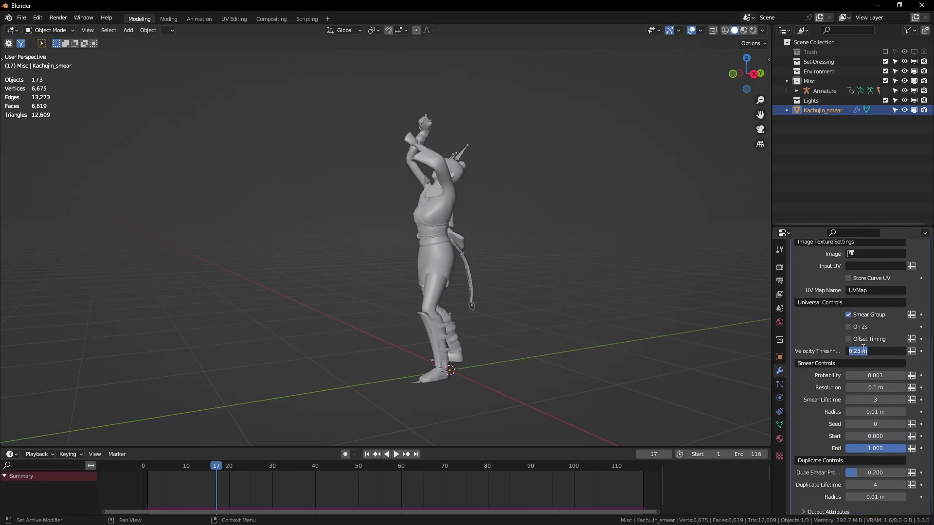
{"action": "key", "text": "space"}
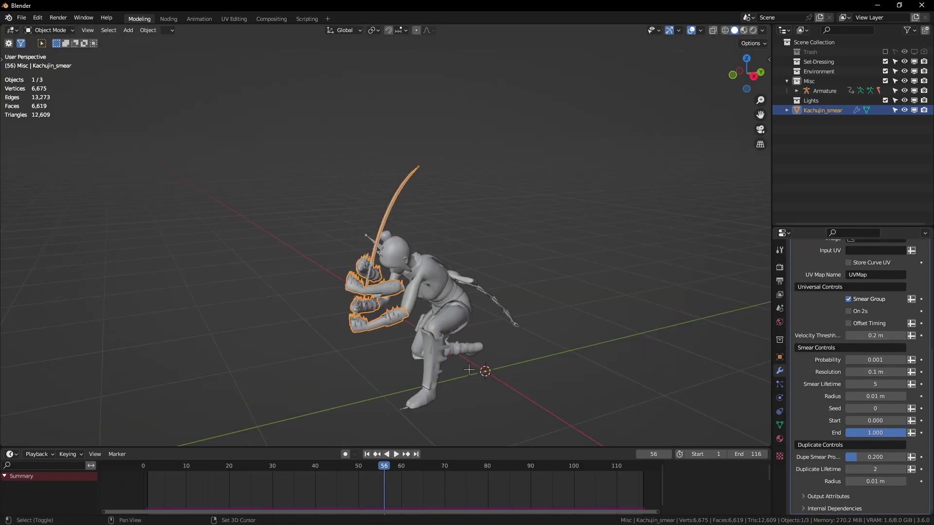
{"action": "middle_click_drag", "start_coordinate": [437, 209], "coordinate": [492, 210]}
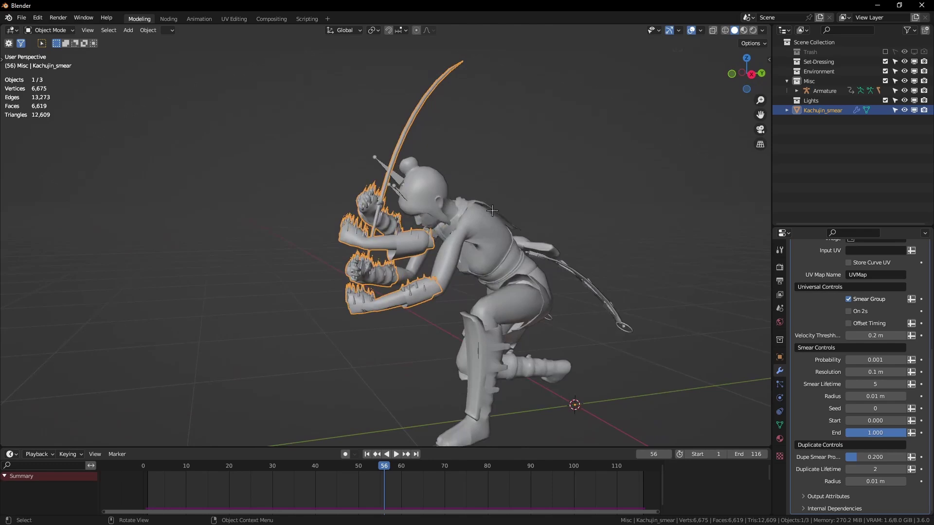
- Set the Full Smear's Probability to 0.002 and replay the animation from the start
{"action": "left_click", "coordinate": [888, 361]}
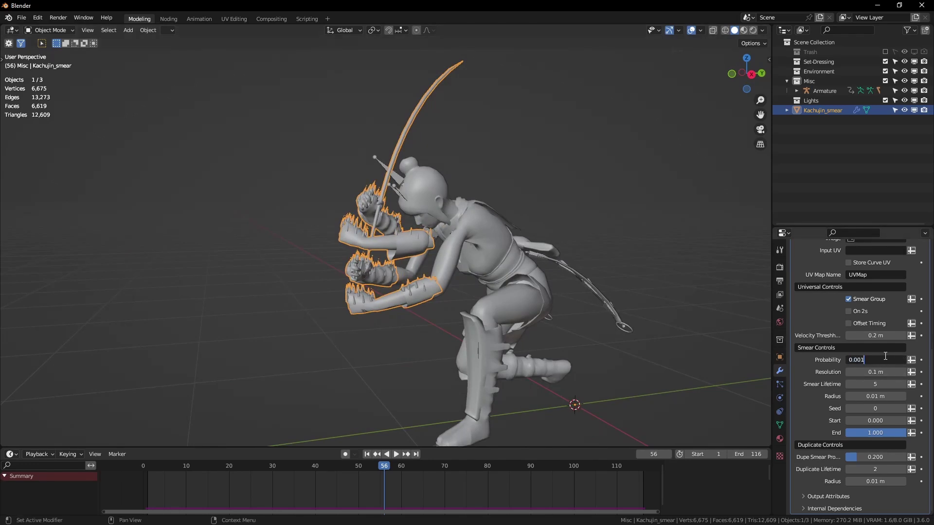
{"action": "key", "text": "shift+Left"}
{"action": "key", "text": "space"}
{"action": "scroll", "coordinate": [476, 185], "scroll_direction": "down", "scroll_amount": 3}
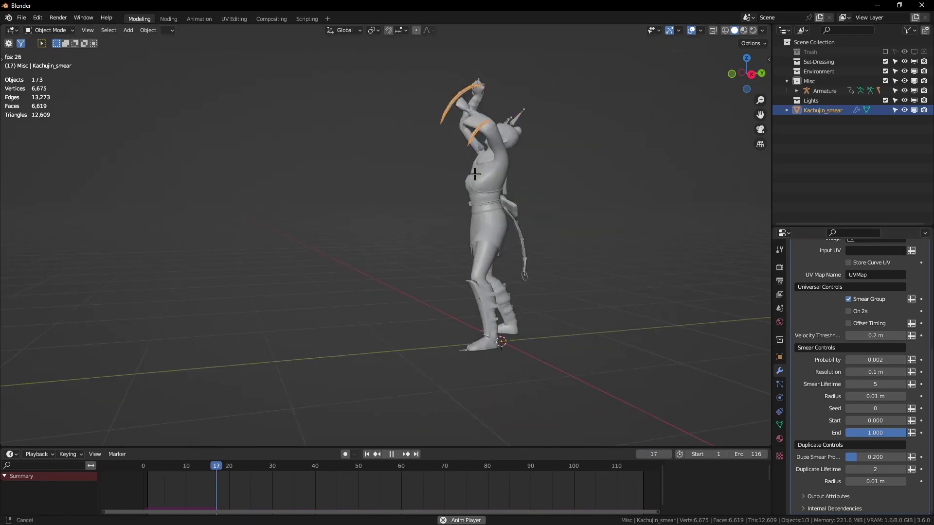
{"action": "middle_click_drag", "start_coordinate": [476, 207], "coordinate": [447, 201]}
{"action": "key", "text": "space"}
{"action": "key", "text": "space"}
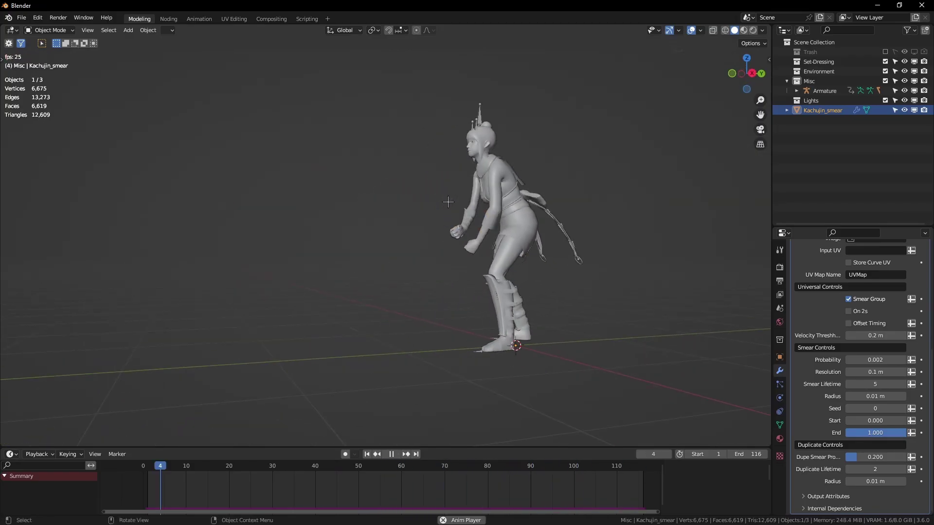
- Stop at frame 56, show the smear in wireframe, and set the smear Resolution to 0.01 m
{"action": "key", "text": "space"}
{"action": "key", "text": "shift+z"}
{"action": "mouse_move", "coordinate": [477, 194]}
{"action": "middle_mouse_down", "text": "shift"}
{"action": "mouse_move", "coordinate": [465, 260]}
{"action": "mouse_move", "coordinate": [477, 188]}
{"action": "middle_mouse_up", "text": "shift"}
{"action": "middle_click_drag", "start_coordinate": [416, 237], "coordinate": [415, 231]}
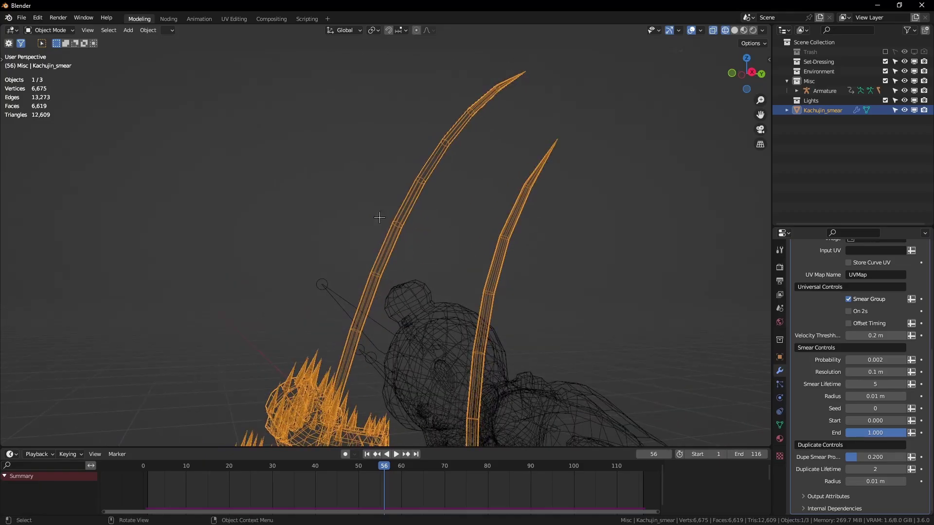
{"action": "middle_click_drag", "start_coordinate": [396, 330], "coordinate": [378, 262], "text": "shift"}
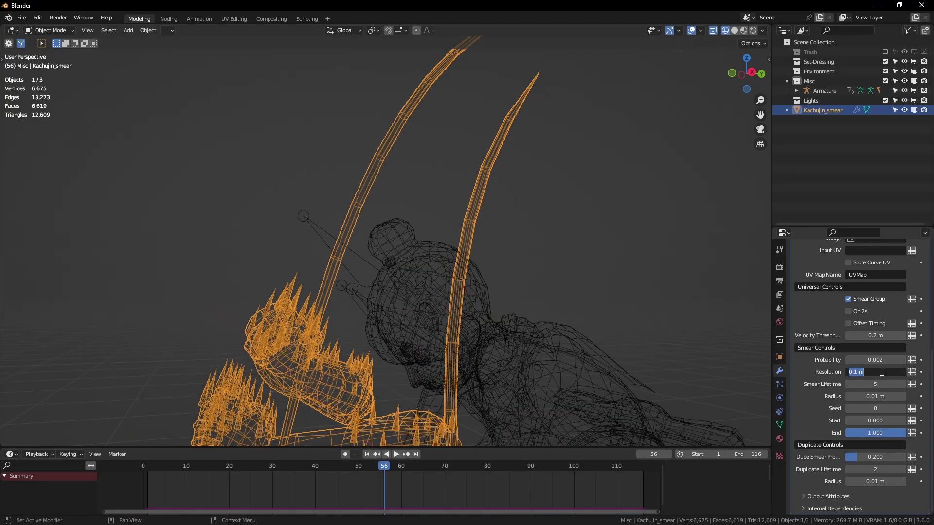
{"action": "type", "text": "3"}
{"action": "key", "text": "Return"}
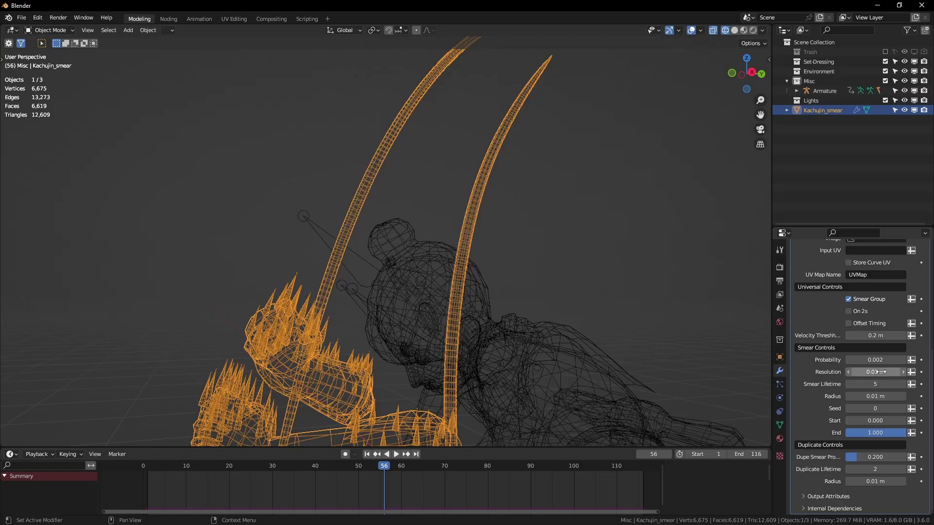
- Set the smear's Start value to 0.425 and return the viewport to solid shading
{"action": "mouse_move", "coordinate": [870, 420]}
{"action": "left_mouse_down"}
{"action": "mouse_move", "coordinate": [901, 433]}
{"action": "mouse_move", "coordinate": [886, 433]}
{"action": "left_mouse_up"}
{"action": "scroll", "coordinate": [538, 313], "scroll_direction": "down", "scroll_amount": 4}
{"action": "middle_click_drag", "start_coordinate": [538, 313], "coordinate": [503, 295]}
{"action": "mouse_move", "coordinate": [390, 235]}
{"action": "middle_mouse_down", "text": "shift"}
{"action": "mouse_move", "coordinate": [397, 261]}
{"action": "mouse_move", "coordinate": [389, 267]}
{"action": "middle_mouse_up", "text": "shift"}
{"action": "key", "text": "shift+z"}
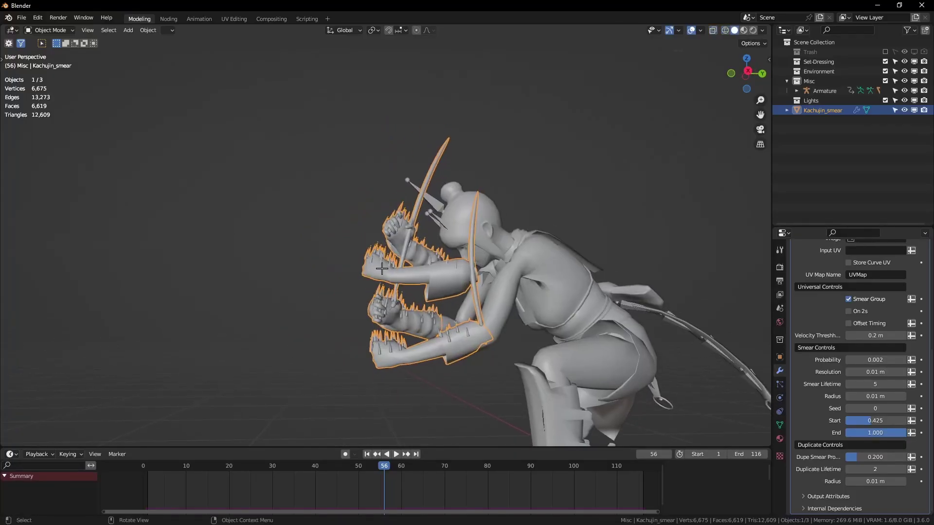
- Sketch freehand annotation strokes along the upper duplicated arm and undo them
{"action": "key", "text": "d"}
{"action": "left_click_drag", "start_coordinate": [382, 275], "coordinate": [500, 264]}
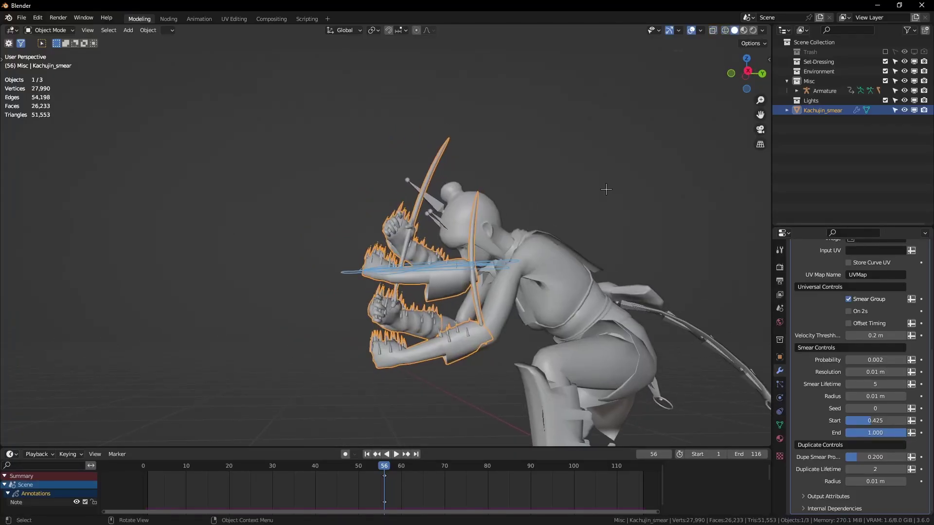
{"action": "scroll", "coordinate": [605, 189], "scroll_direction": "down", "scroll_amount": 3}
{"action": "key", "text": "ctrl+z"}
{"action": "key", "text": "ctrl+z"}
{"action": "key", "text": "ctrl+z"}
- Replay the animation from frame 1 with overlays hidden, and inspect the full smear at frame 57 from several angles
{"action": "middle_click_drag", "start_coordinate": [523, 263], "coordinate": [512, 295]}
{"action": "left_click", "coordinate": [366, 453]}
{"action": "key", "text": "space"}
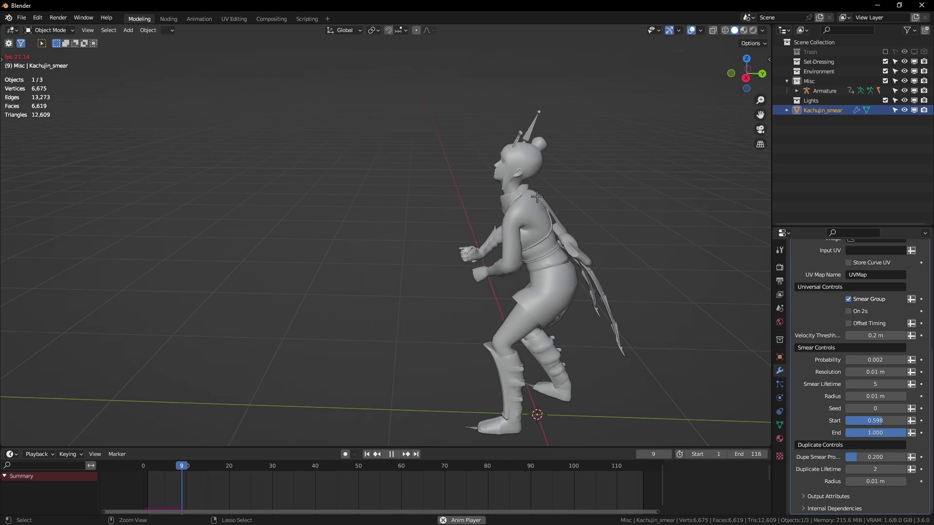
{"action": "middle_click_drag", "start_coordinate": [537, 196], "coordinate": [556, 161]}
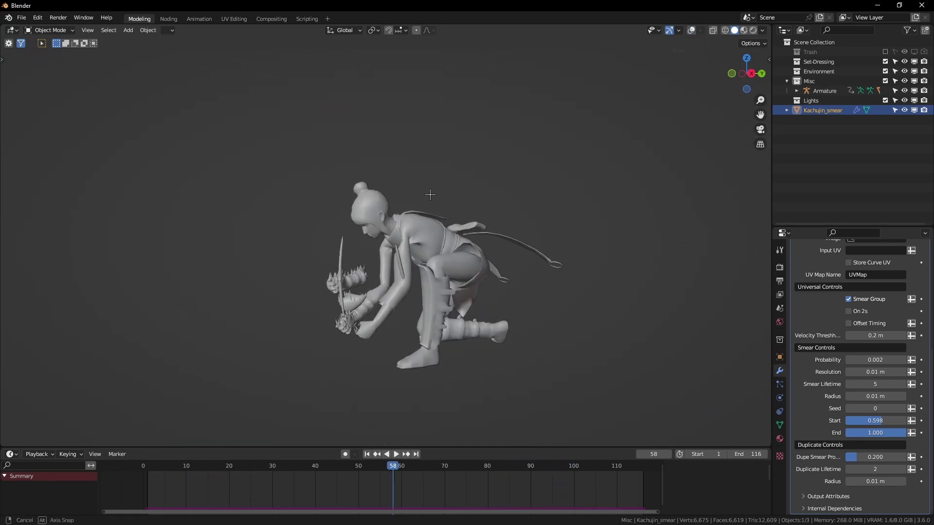
{"action": "middle_click_drag", "start_coordinate": [429, 194], "coordinate": [498, 248]}
{"action": "key", "text": "space"}
{"action": "left_click", "coordinate": [388, 462]}
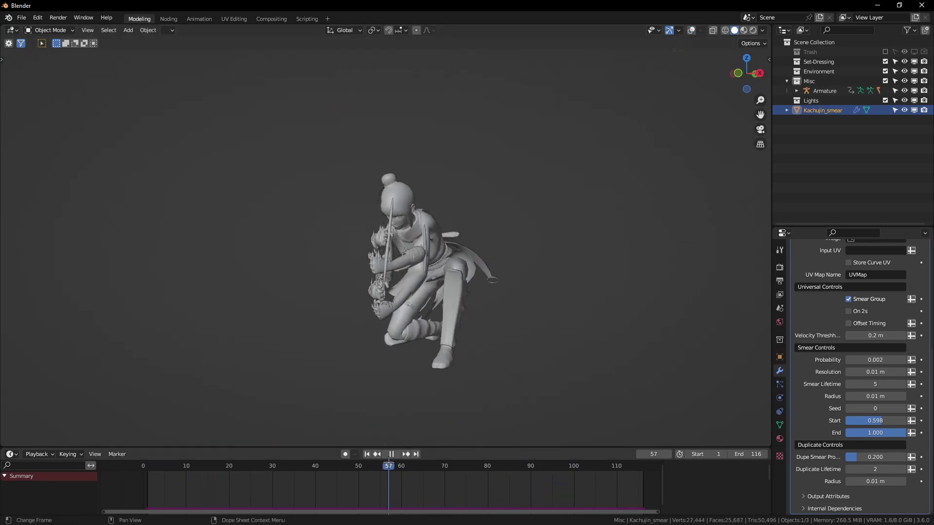
{"action": "middle_click_drag", "start_coordinate": [469, 326], "coordinate": [584, 306]}
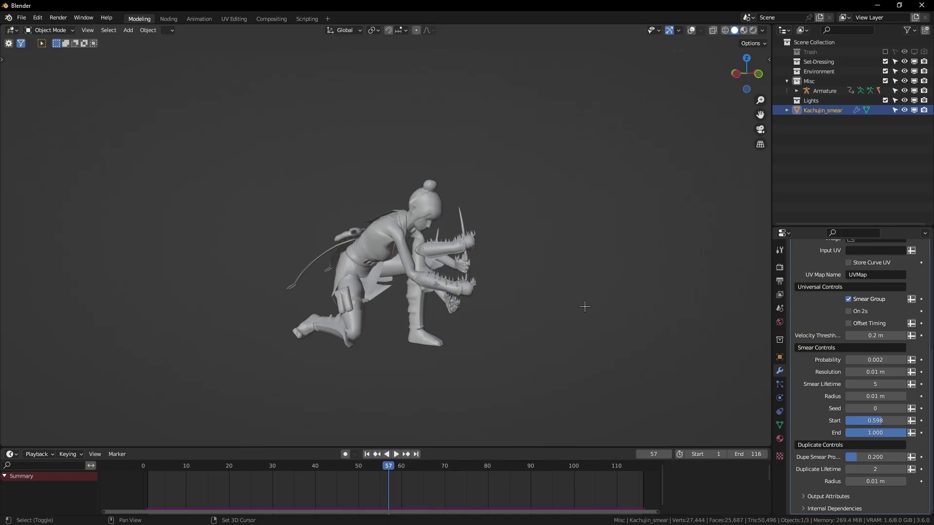
- Inspect the smear spikes on the duplicated arms up close at frame 57 from several angles
{"action": "scroll", "coordinate": [457, 243], "scroll_direction": "up", "scroll_amount": 5}
{"action": "middle_click_drag", "start_coordinate": [430, 219], "coordinate": [423, 197]}
{"action": "mouse_move", "coordinate": [336, 297]}
{"action": "middle_mouse_down"}
{"action": "mouse_move", "coordinate": [372, 259]}
{"action": "mouse_move", "coordinate": [445, 240]}
{"action": "mouse_move", "coordinate": [485, 255]}
{"action": "middle_mouse_up"}
{"action": "scroll", "coordinate": [445, 241], "scroll_direction": "up", "scroll_amount": 2}
{"action": "scroll", "coordinate": [485, 255], "scroll_direction": "up", "scroll_amount": 3}
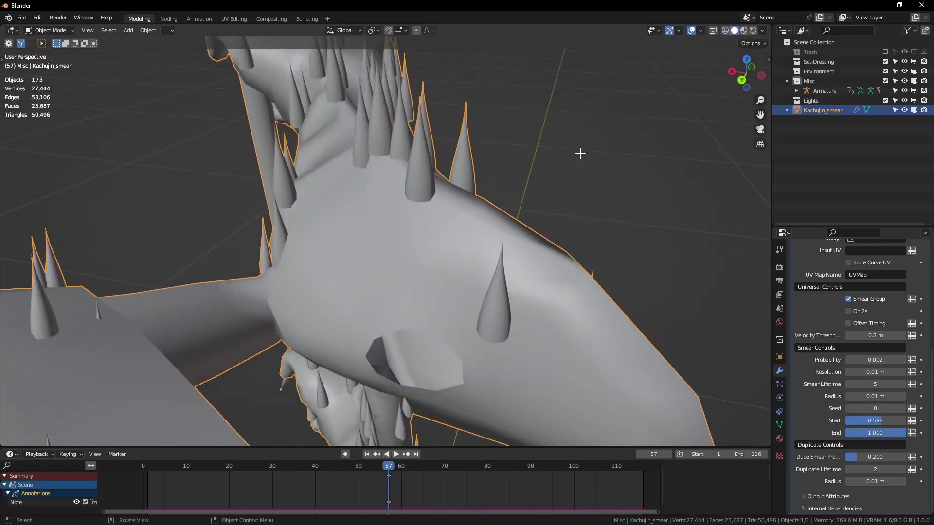
{"action": "middle_click_drag", "start_coordinate": [580, 153], "coordinate": [405, 309]}
{"action": "mouse_move", "coordinate": [426, 172]}
{"action": "middle_mouse_down"}
{"action": "mouse_move", "coordinate": [392, 307]}
{"action": "mouse_move", "coordinate": [501, 206]}
{"action": "mouse_move", "coordinate": [501, 297]}
{"action": "middle_mouse_up"}
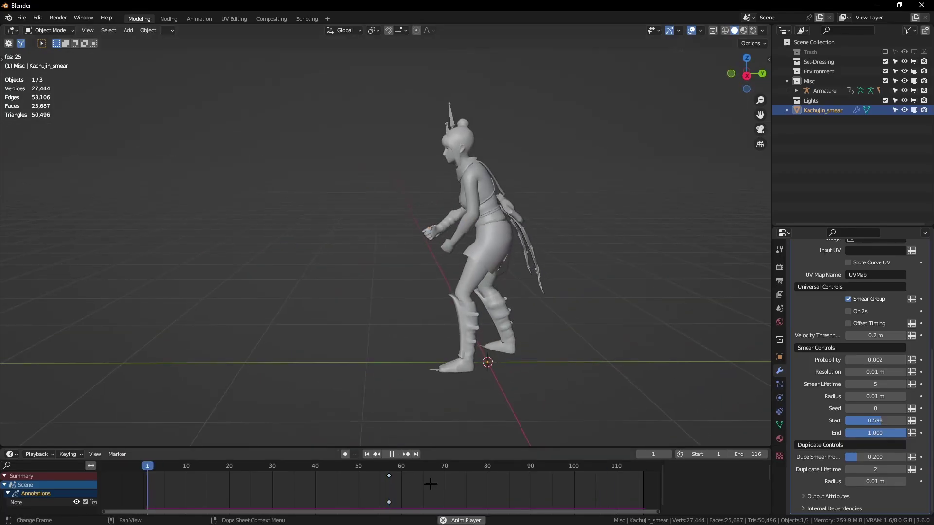
- Delete the leftover annotation keyframe at frame 57 and stop the playback
{"action": "key", "text": "x"}
{"action": "left_click", "coordinate": [427, 481]}
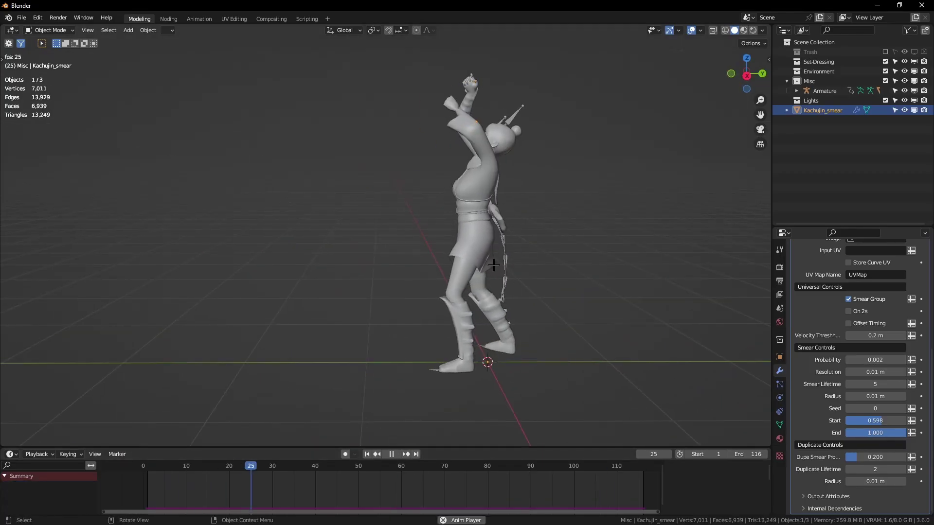
{"action": "key", "text": "space"}
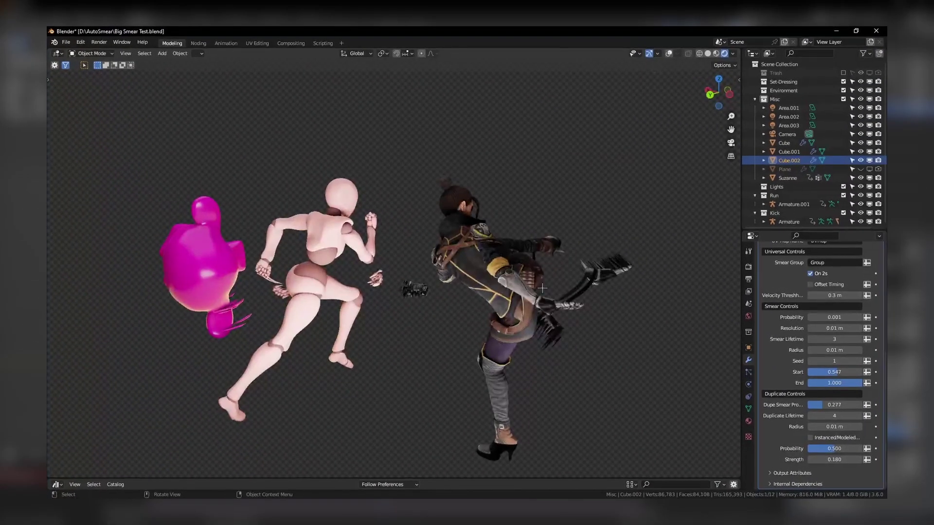
- Try the Instanced/Modeled duplicate option on Cube.002 and compare the spikes on the kicking character's limbs
{"action": "middle_click_drag", "start_coordinate": [542, 287], "coordinate": [647, 325]}
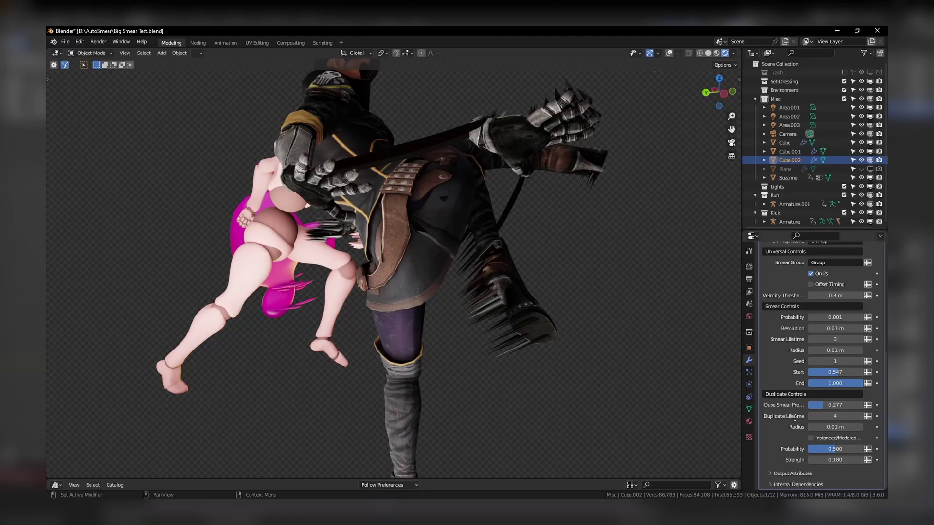
{"action": "scroll", "coordinate": [535, 335], "scroll_direction": "down", "scroll_amount": 2}
{"action": "middle_click_drag", "start_coordinate": [459, 325], "coordinate": [483, 323]}
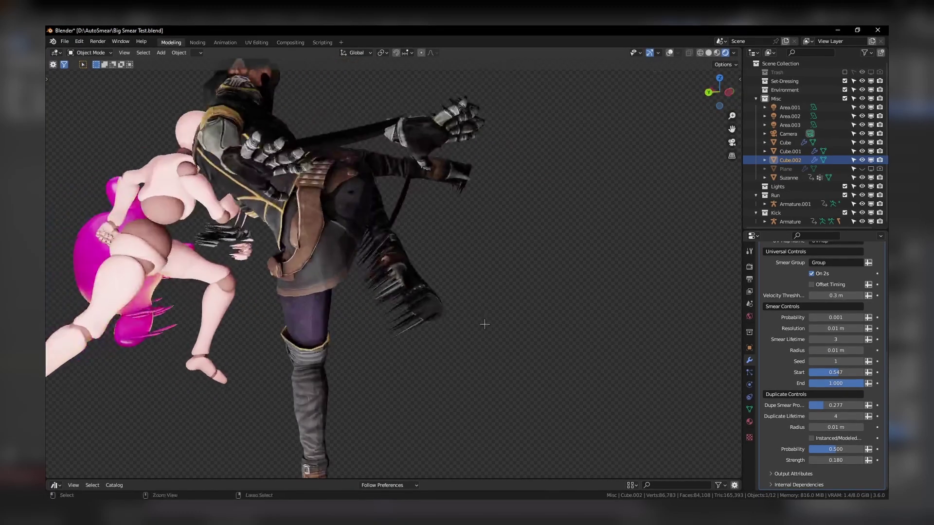
{"action": "scroll", "coordinate": [490, 308], "scroll_direction": "up", "scroll_amount": 3}
{"action": "middle_click_drag", "start_coordinate": [405, 200], "coordinate": [418, 176], "text": "shift"}
{"action": "middle_click_drag", "start_coordinate": [421, 262], "coordinate": [423, 237], "text": "ctrl"}
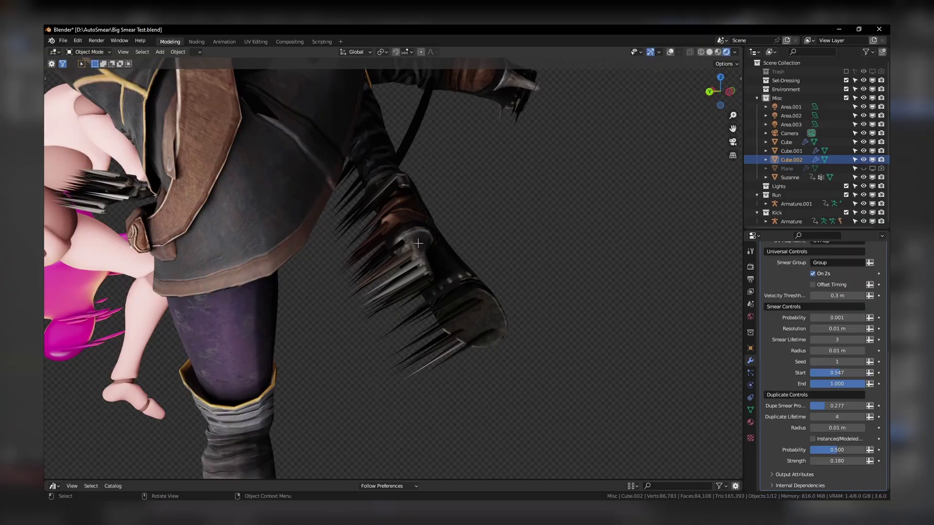
{"action": "left_click", "coordinate": [818, 439]}
{"action": "middle_click_drag", "start_coordinate": [415, 174], "coordinate": [460, 263]}
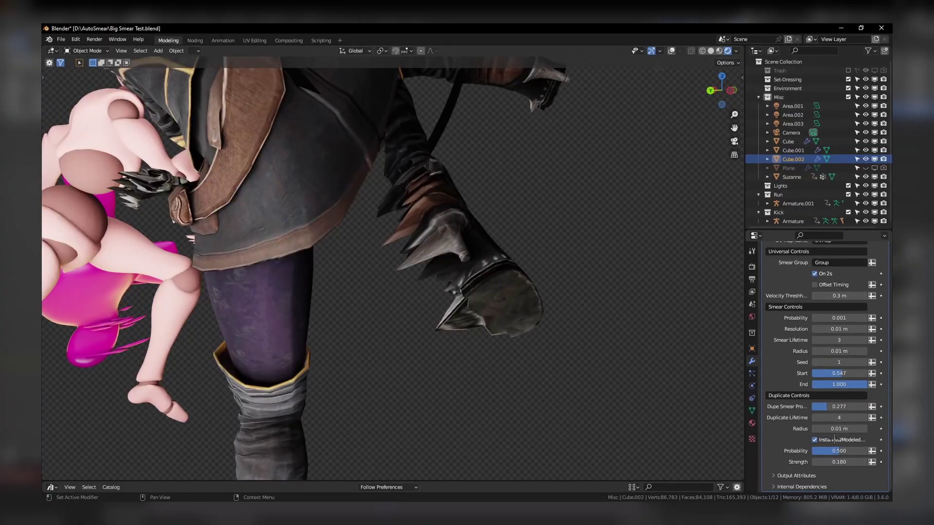
{"action": "middle_click_drag", "start_coordinate": [589, 271], "coordinate": [553, 367]}
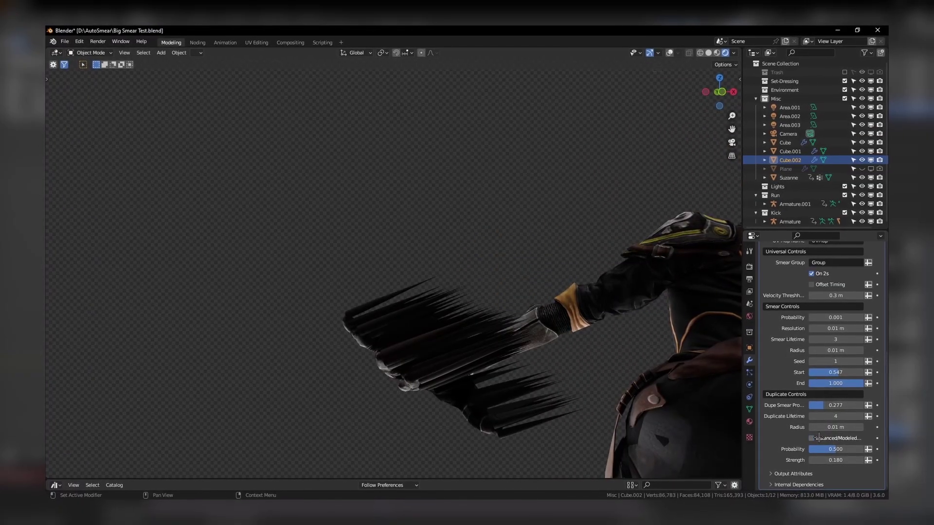
{"action": "scroll", "coordinate": [567, 273], "scroll_direction": "down", "scroll_amount": 8}
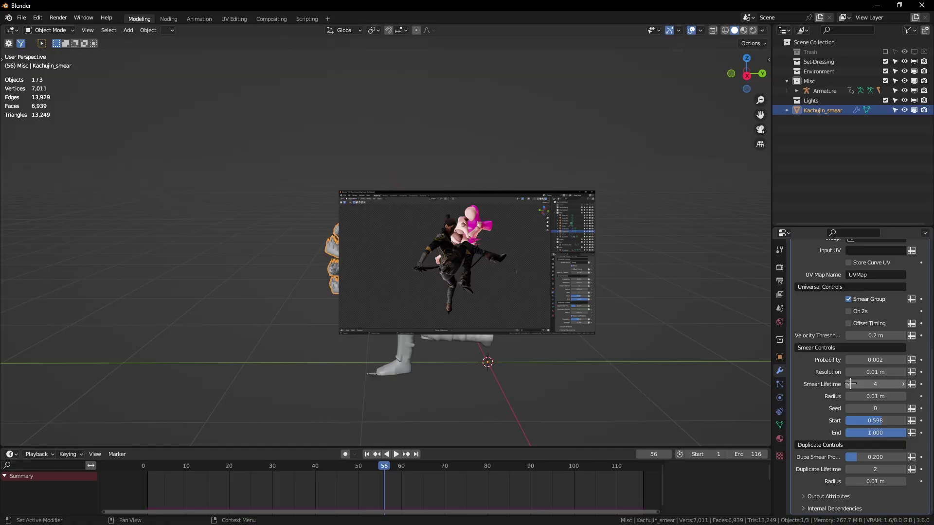
- Show the scene in Material Preview shading and bring the smeared arms into close view
{"action": "middle_click_drag", "start_coordinate": [433, 262], "coordinate": [454, 286]}
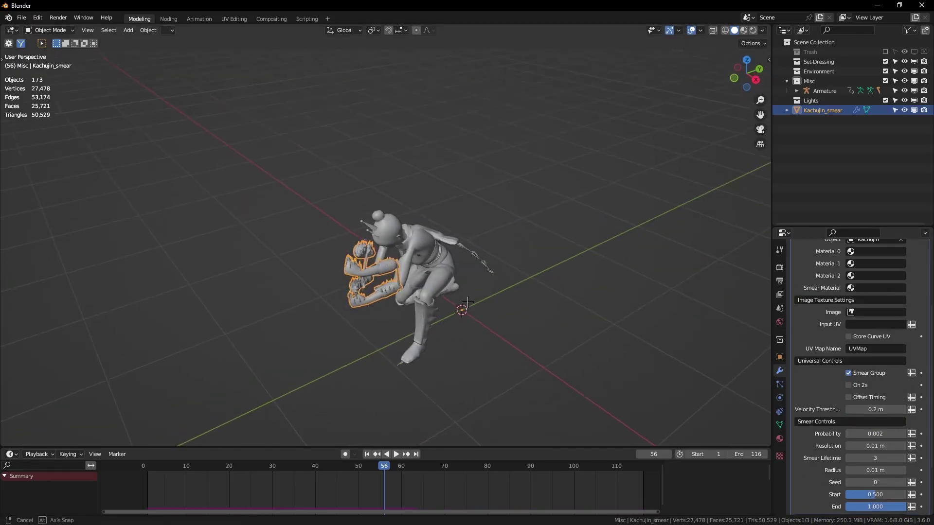
{"action": "key", "text": "z"}
{"action": "left_click", "coordinate": [327, 307]}
{"action": "middle_click_drag", "start_coordinate": [378, 278], "coordinate": [369, 260]}
{"action": "scroll", "coordinate": [369, 260], "scroll_direction": "up", "scroll_amount": 4}
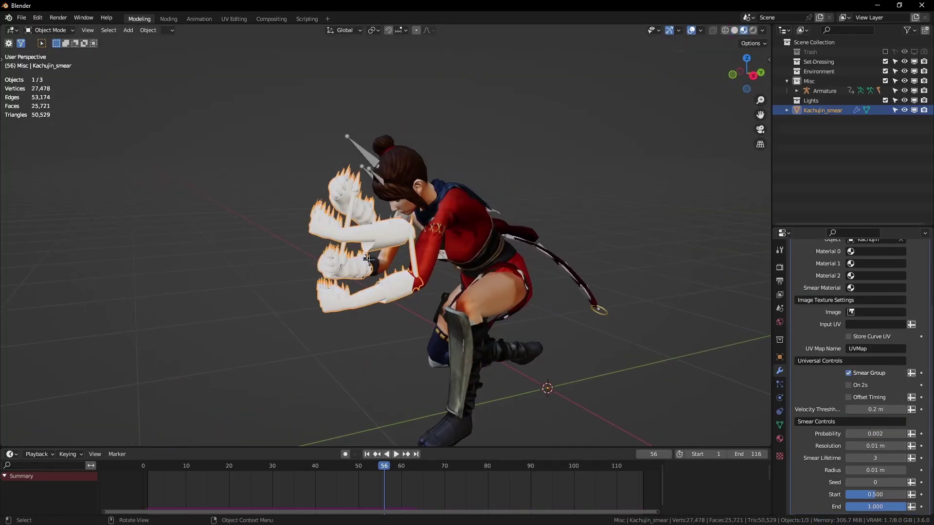
{"action": "middle_click_drag", "start_coordinate": [449, 255], "coordinate": [369, 234]}
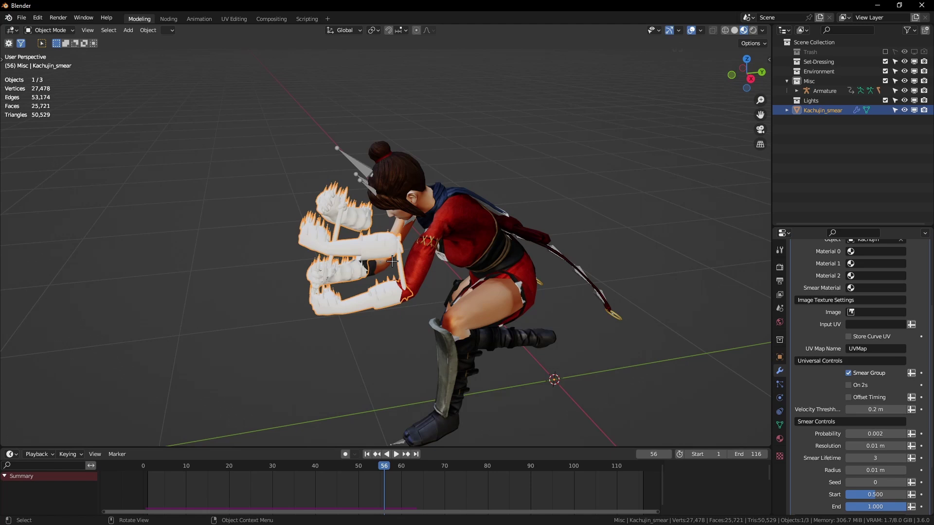
- Set Material 0 of the Full Smear modifier to kachujin_MAT and check the duplicated arms
{"action": "scroll", "coordinate": [848, 276], "scroll_direction": "up", "scroll_amount": 2}
{"action": "scroll", "coordinate": [883, 270], "scroll_direction": "down", "scroll_amount": 5}
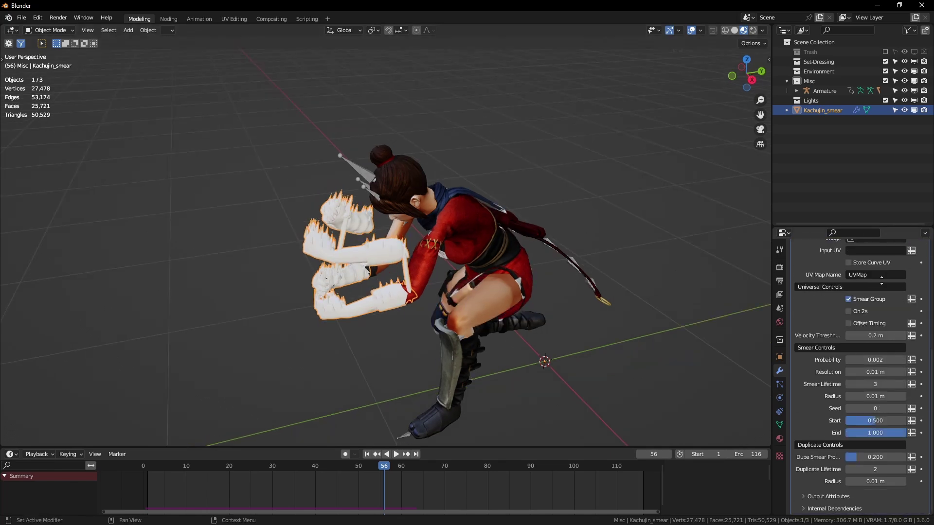
{"action": "scroll", "coordinate": [883, 268], "scroll_direction": "up", "scroll_amount": 6}
{"action": "left_click", "coordinate": [861, 307]}
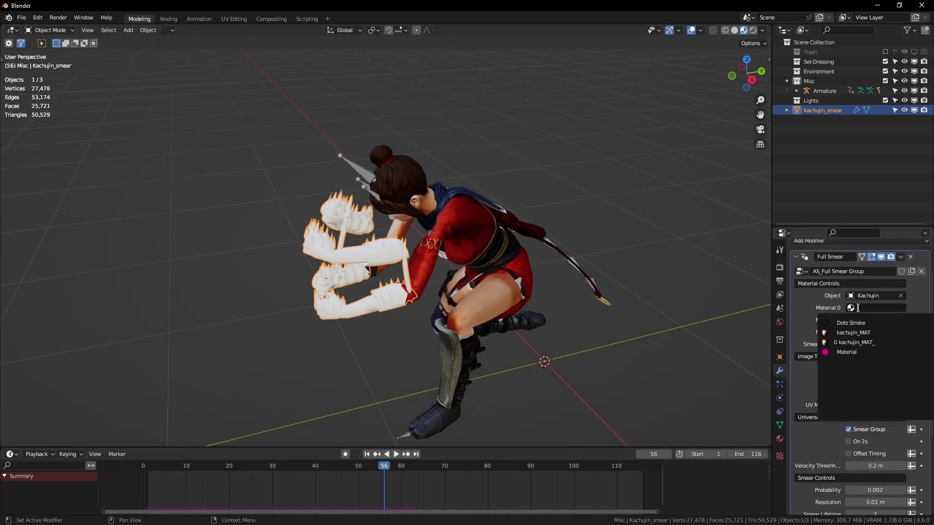
{"action": "left_click", "coordinate": [853, 333]}
{"action": "middle_click_drag", "start_coordinate": [481, 340], "coordinate": [511, 347]}
{"action": "mouse_move", "coordinate": [432, 235]}
{"action": "middle_mouse_down"}
{"action": "mouse_move", "coordinate": [576, 207]}
{"action": "mouse_move", "coordinate": [536, 176]}
{"action": "mouse_move", "coordinate": [479, 194]}
{"action": "mouse_move", "coordinate": [406, 302]}
{"action": "mouse_move", "coordinate": [437, 282]}
{"action": "middle_mouse_up"}
- Add a material slot to Kachujin_smear with a new material named Smear Material
{"action": "left_click", "coordinate": [866, 343]}
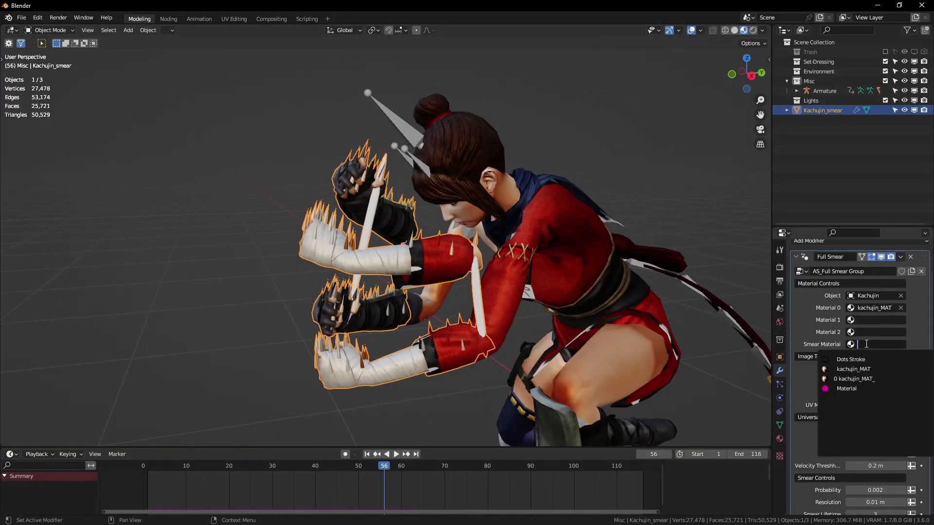
{"action": "left_click", "coordinate": [779, 439]}
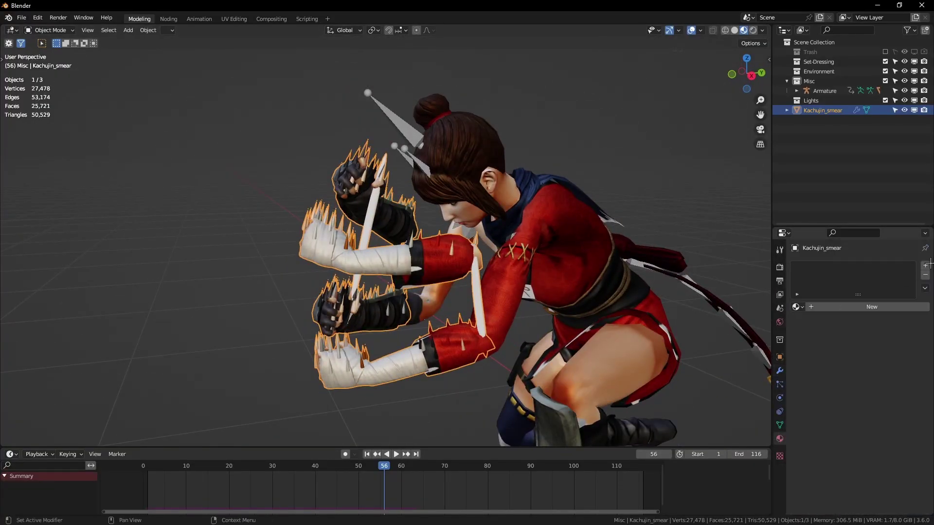
{"action": "left_click", "coordinate": [925, 265]}
{"action": "left_click", "coordinate": [856, 307]}
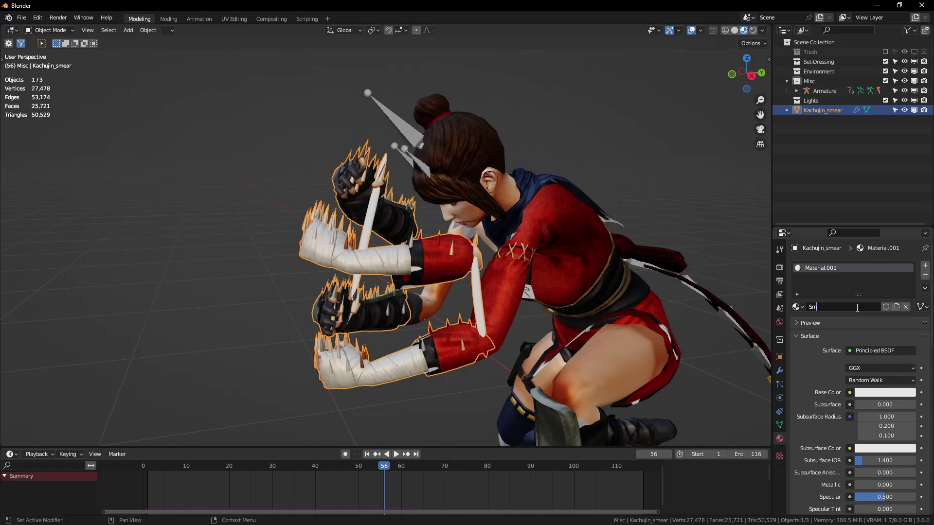
{"action": "type", "text": "Smear Material"}
{"action": "key", "text": "Return"}
- Assign Smear Material as the smear material in the Full Smear modifier
{"action": "left_click", "coordinate": [780, 371]}
{"action": "scroll", "coordinate": [856, 369], "scroll_direction": "down", "scroll_amount": 3}
{"action": "left_click", "coordinate": [875, 327]}
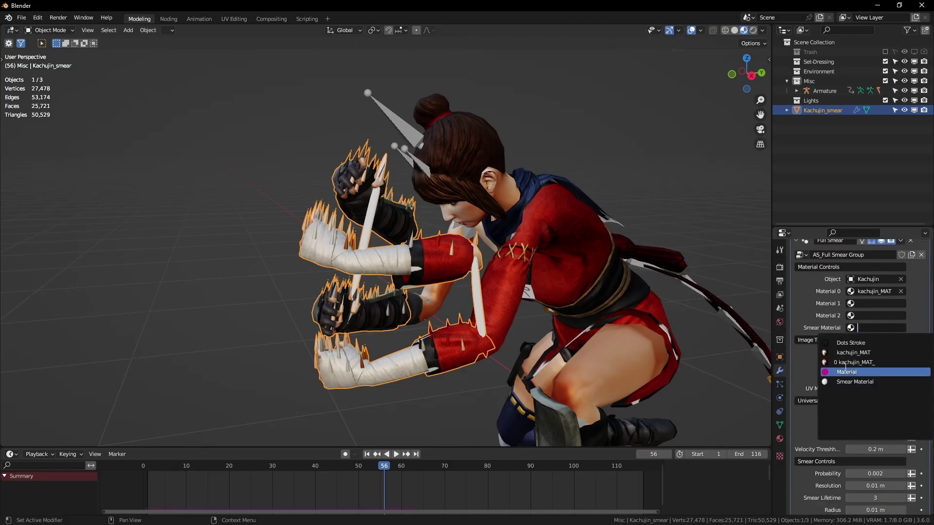
{"action": "left_click", "coordinate": [855, 381]}
- In the Noding workspace, enlarge the shader editor and add an Attribute node with the name color to Smear Material
{"action": "left_click", "coordinate": [168, 18]}
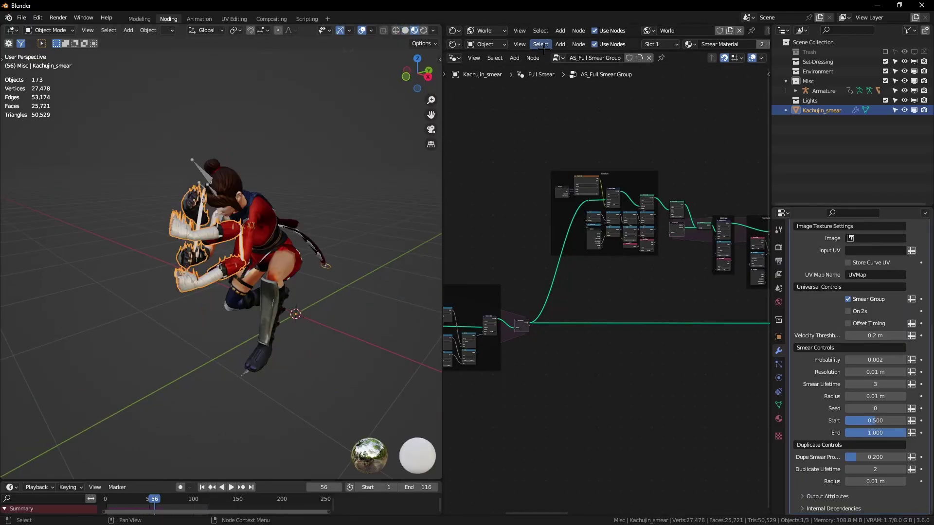
{"action": "left_click_drag", "start_coordinate": [544, 50], "coordinate": [544, 503]}
{"action": "key", "text": "shift+a"}
{"action": "type", "text": "sat"}
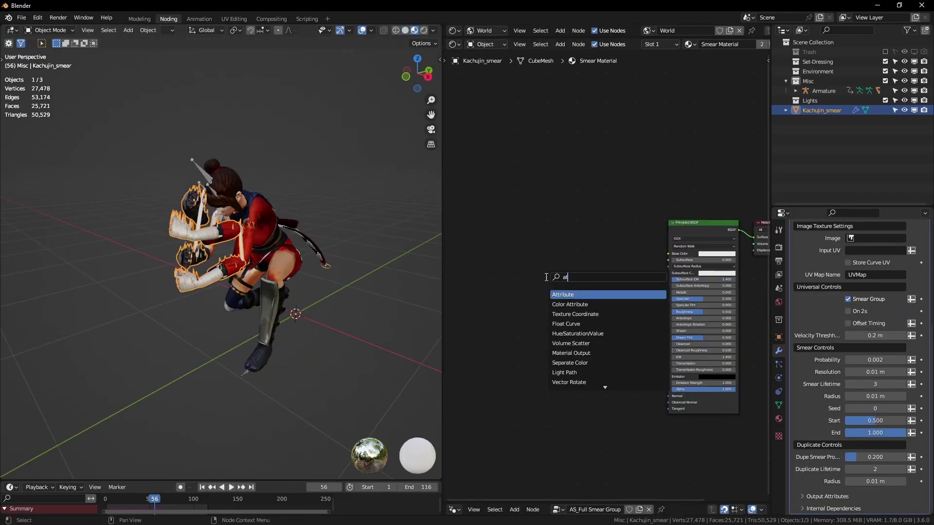
{"action": "key", "text": "Return"}
{"action": "left_click", "coordinate": [521, 241]}
{"action": "scroll", "coordinate": [548, 260], "scroll_direction": "up", "scroll_amount": 7}
{"action": "middle_click_drag", "start_coordinate": [548, 261], "coordinate": [591, 266]}
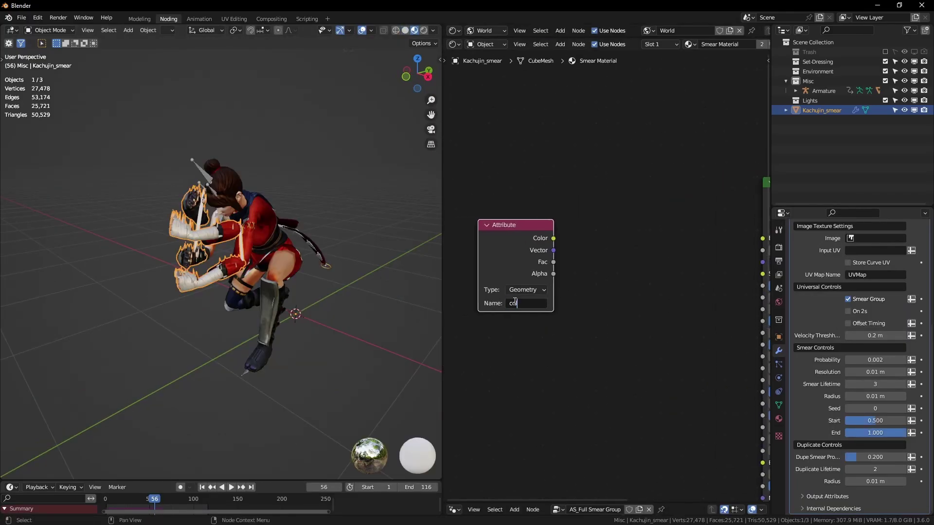
- Connect the Attribute node's Color straight to the Material Output surface and delete the Principled BSDF
{"action": "left_click", "coordinate": [517, 246], "text": "ctrl+shift"}
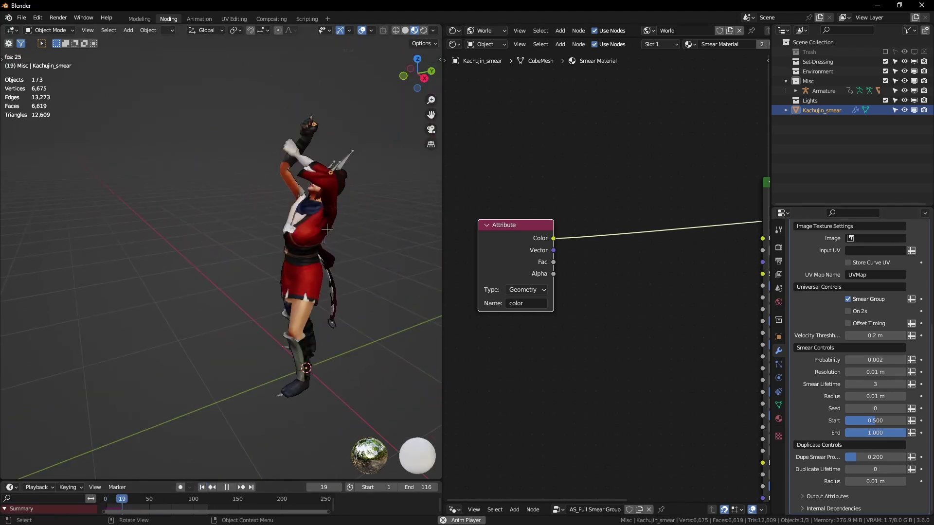
{"action": "left_click_drag", "start_coordinate": [511, 243], "coordinate": [541, 187]}
{"action": "scroll", "coordinate": [571, 302], "scroll_direction": "down", "scroll_amount": 8}
{"action": "left_click", "coordinate": [693, 249]}
{"action": "key", "text": "x"}
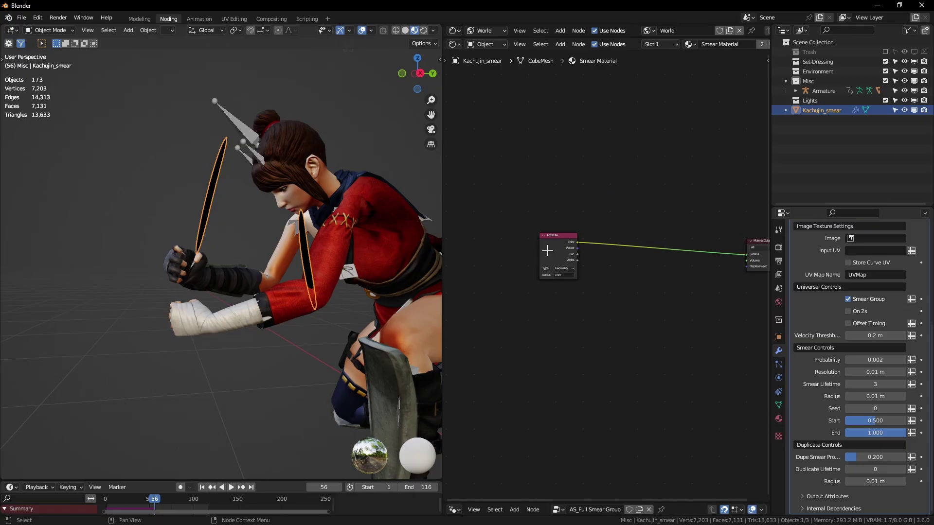
{"action": "left_click_drag", "start_coordinate": [548, 250], "coordinate": [555, 263]}
- Check the Full Smear image choices, and display the Kachujin character's kachujin_MAT node tree
{"action": "scroll", "coordinate": [843, 296], "scroll_direction": "up", "scroll_amount": 3}
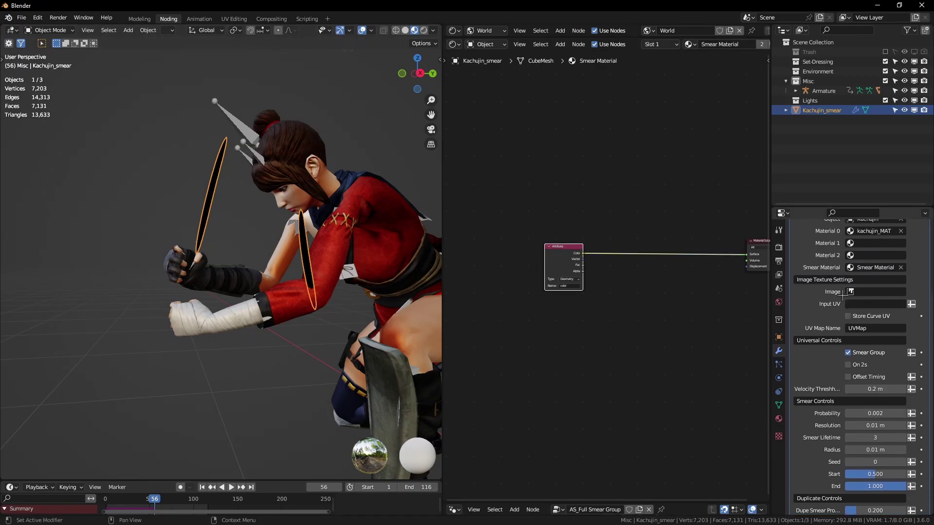
{"action": "left_click", "coordinate": [864, 291]}
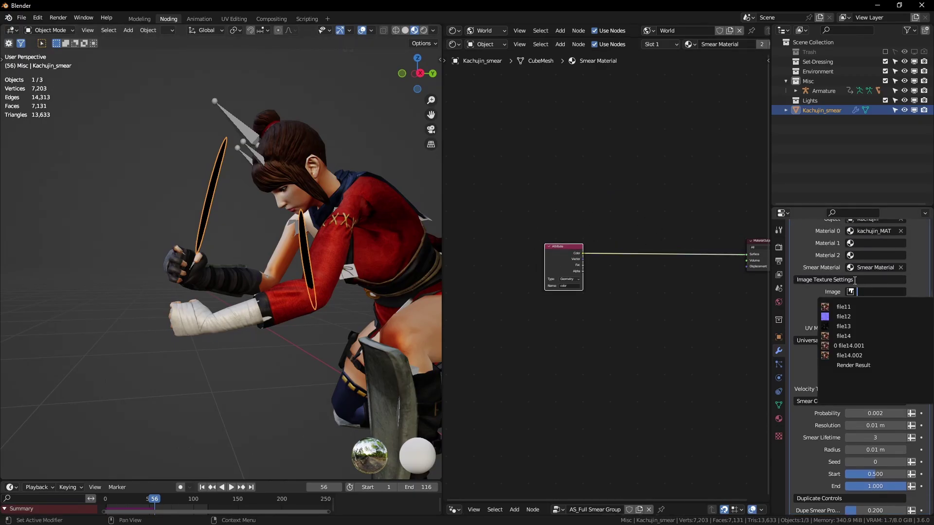
{"action": "left_click", "coordinate": [370, 253]}
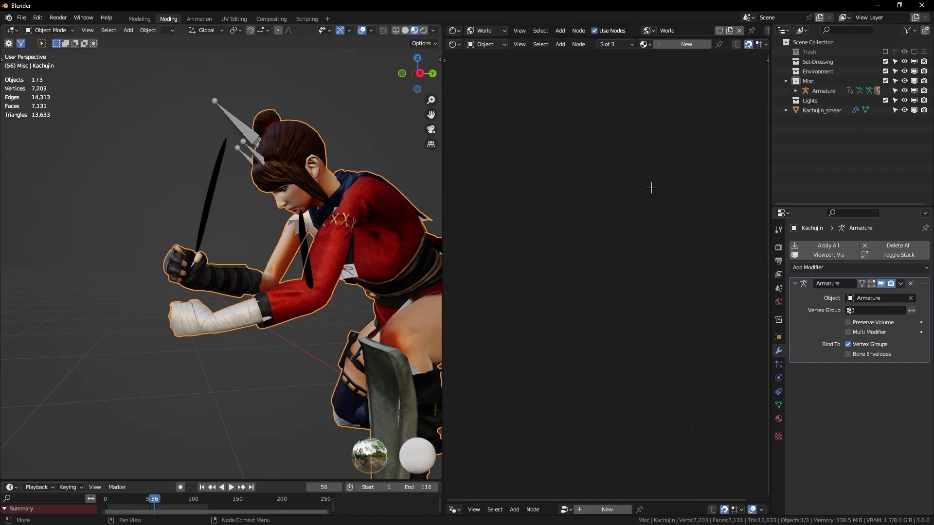
{"action": "left_click", "coordinate": [778, 419]}
{"action": "left_click", "coordinate": [813, 248]}
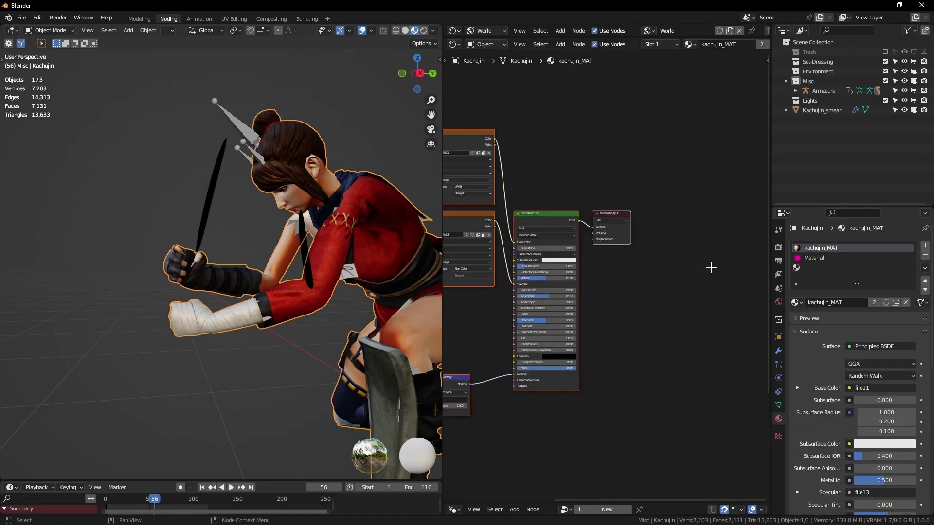
- Move the file11 and file13 image texture nodes down and away from the Principled BSDF, and check the base color image's name
{"action": "middle_click_drag", "start_coordinate": [515, 264], "coordinate": [682, 291]}
{"action": "middle_click_drag", "start_coordinate": [638, 196], "coordinate": [613, 291]}
{"action": "scroll", "coordinate": [613, 292], "scroll_direction": "up", "scroll_amount": 5}
{"action": "middle_click_drag", "start_coordinate": [527, 278], "coordinate": [496, 208]}
{"action": "left_click_drag", "start_coordinate": [496, 208], "coordinate": [603, 304]}
{"action": "key", "text": "g"}
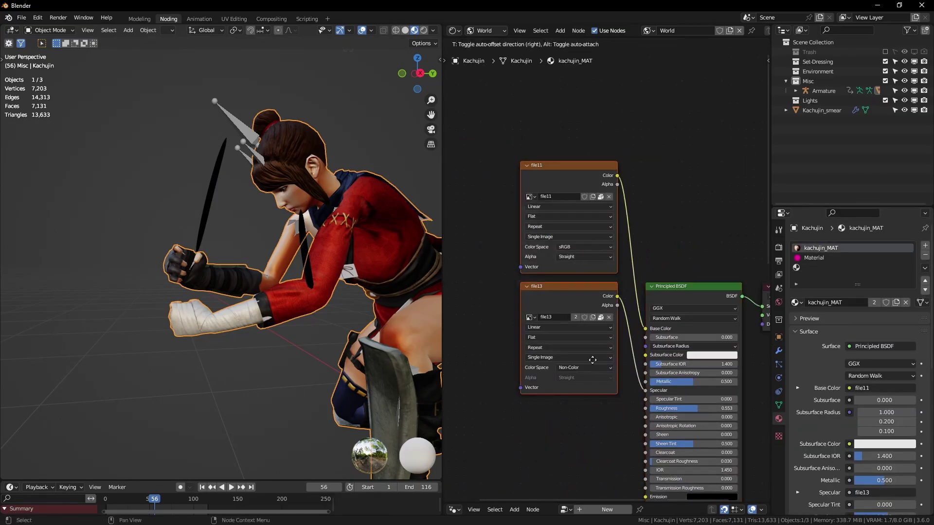
{"action": "left_click", "coordinate": [576, 388]}
{"action": "scroll", "coordinate": [575, 389], "scroll_direction": "up", "scroll_amount": 2}
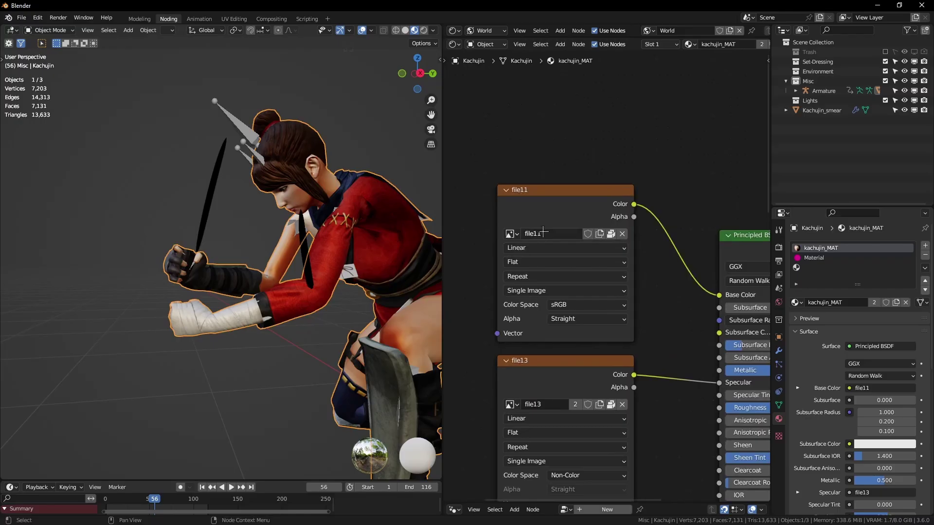
- Set the Full Smear modifier's Image on Kachujin_smear to file11
{"action": "left_click", "coordinate": [301, 255]}
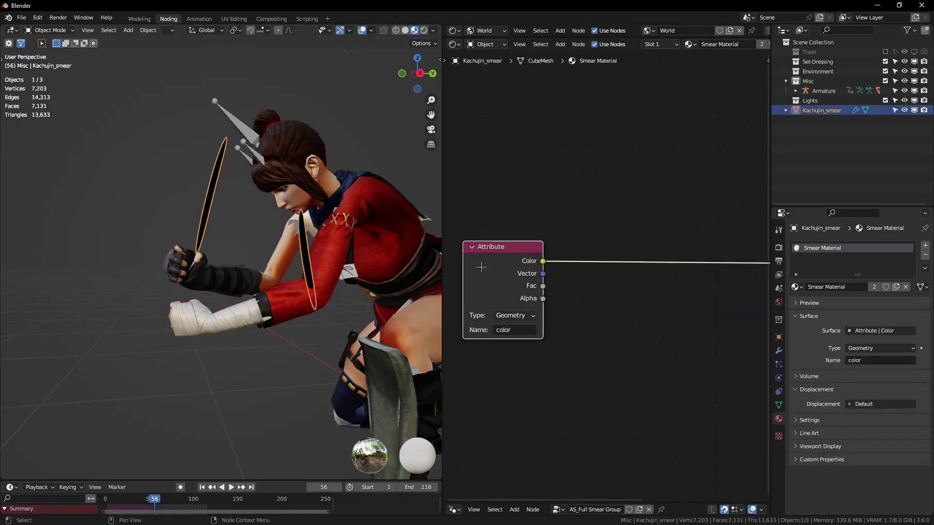
{"action": "left_click", "coordinate": [779, 350]}
{"action": "scroll", "coordinate": [826, 370], "scroll_direction": "down", "scroll_amount": 2}
{"action": "left_click", "coordinate": [875, 355]}
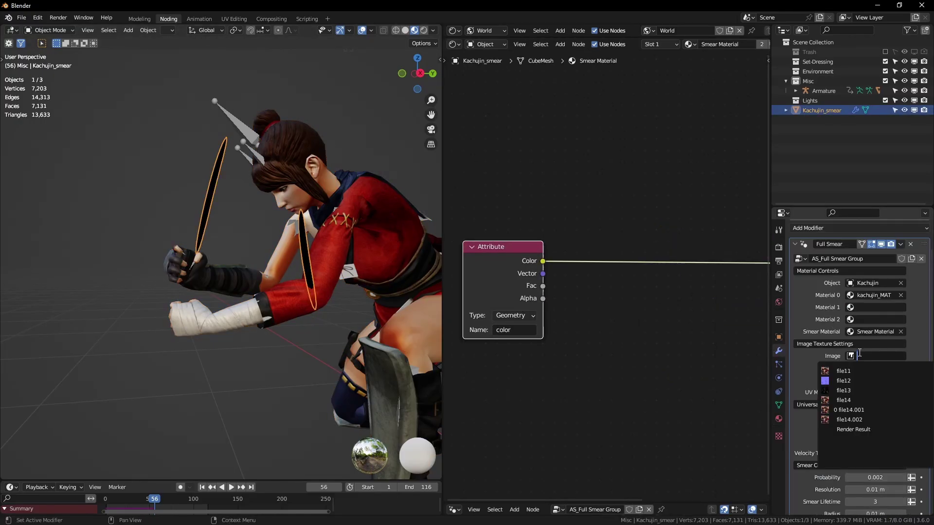
{"action": "left_click", "coordinate": [864, 369]}
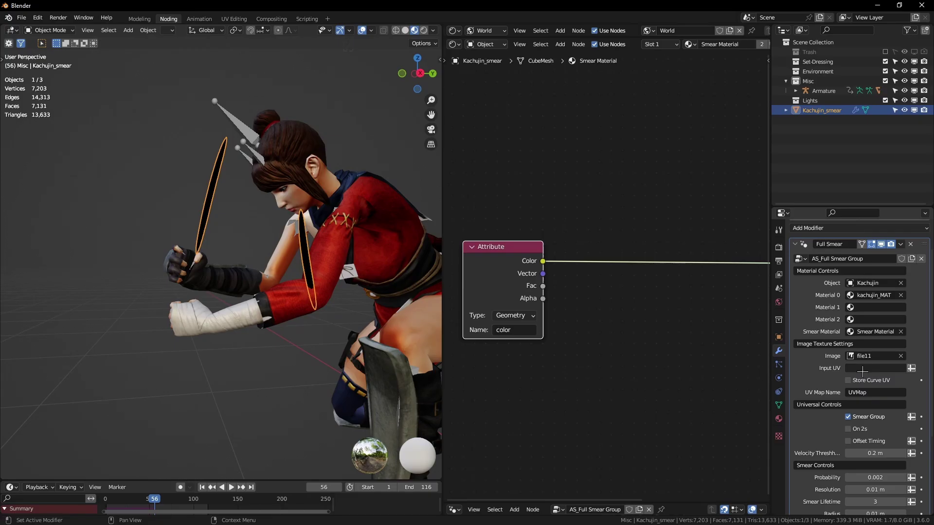
- Look up the UV map name of the Kachujin mesh, and set the Full Smear modifier's Input UV on Kachujin_smear to map1
{"action": "left_click", "coordinate": [364, 233]}
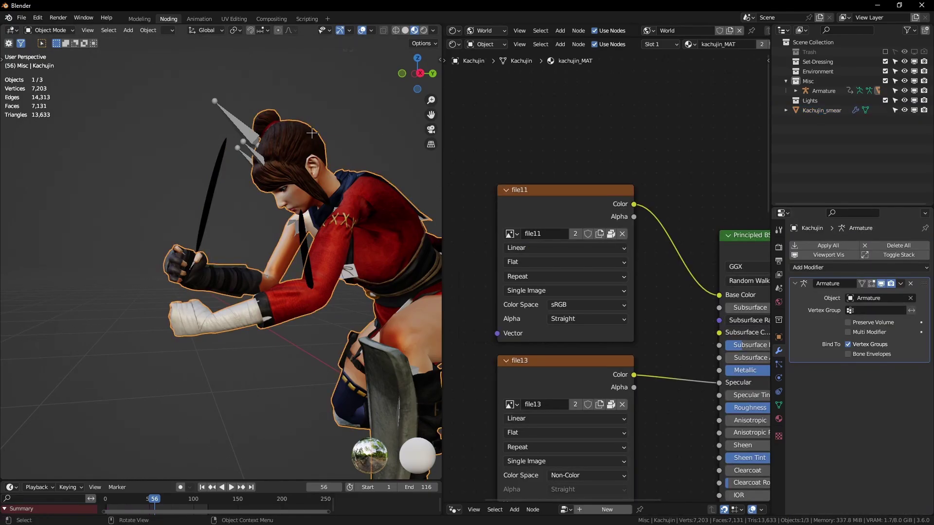
{"action": "left_click", "coordinate": [778, 405]}
{"action": "scroll", "coordinate": [808, 379], "scroll_direction": "down", "scroll_amount": 1}
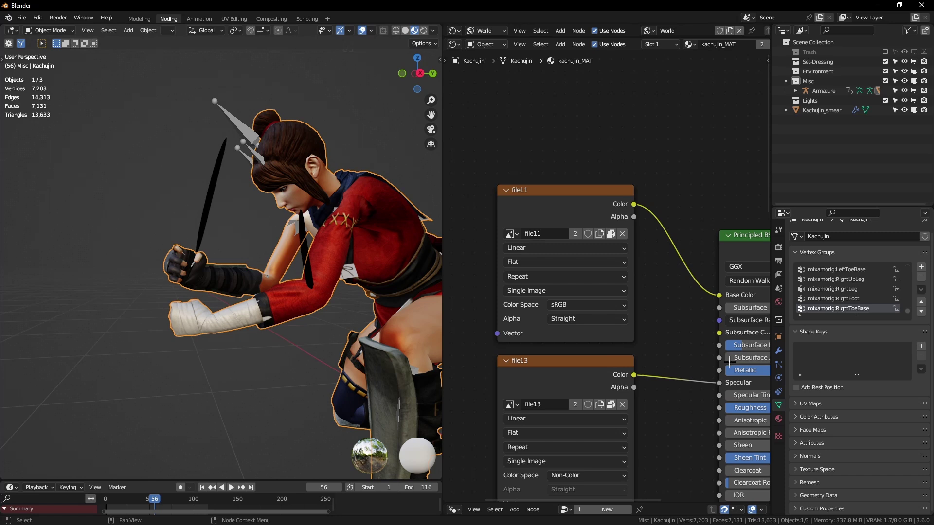
{"action": "left_click", "coordinate": [821, 403]}
{"action": "scroll", "coordinate": [825, 378], "scroll_direction": "down", "scroll_amount": 2}
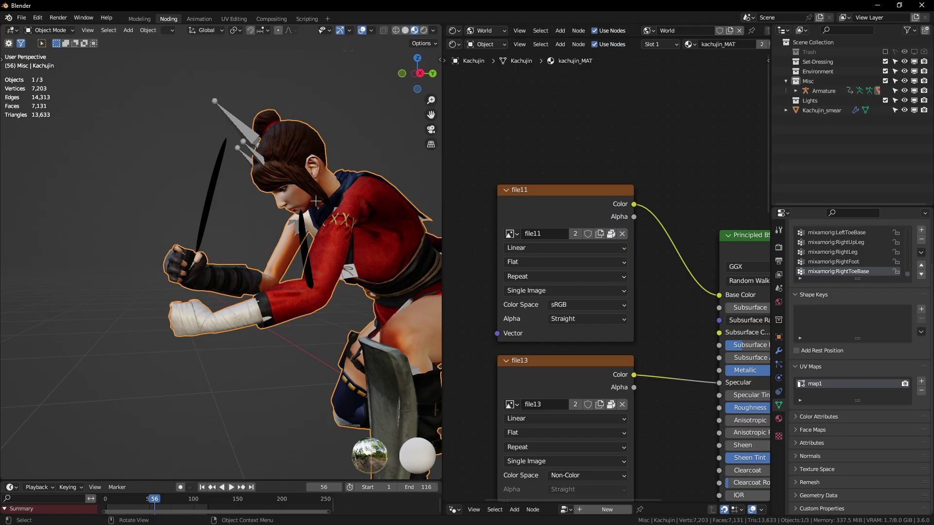
{"action": "left_click", "coordinate": [305, 248]}
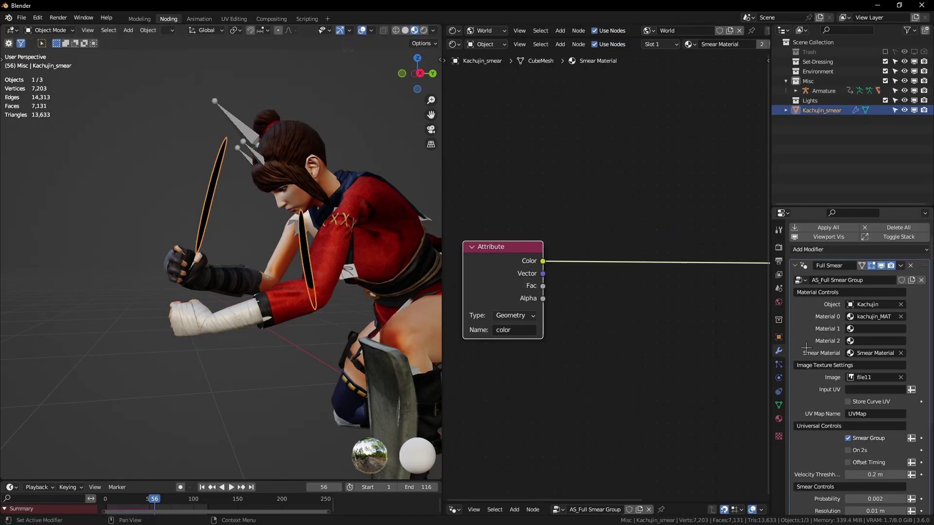
{"action": "scroll", "coordinate": [857, 357], "scroll_direction": "down", "scroll_amount": 2}
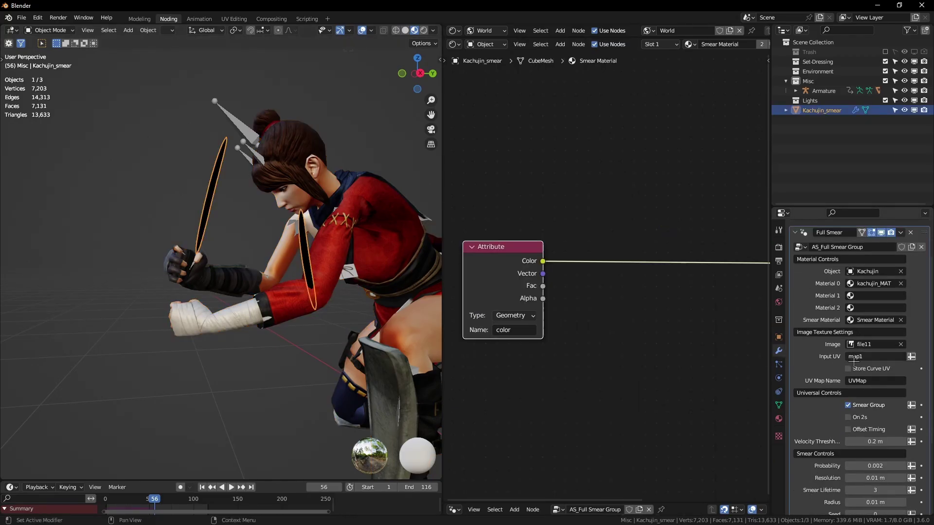
- Play the animation from the start and examine the image-based smear colors around both arms at frame 55
{"action": "left_click", "coordinate": [202, 487]}
{"action": "key", "text": "space"}
{"action": "scroll", "coordinate": [300, 200], "scroll_direction": "down", "scroll_amount": 5}
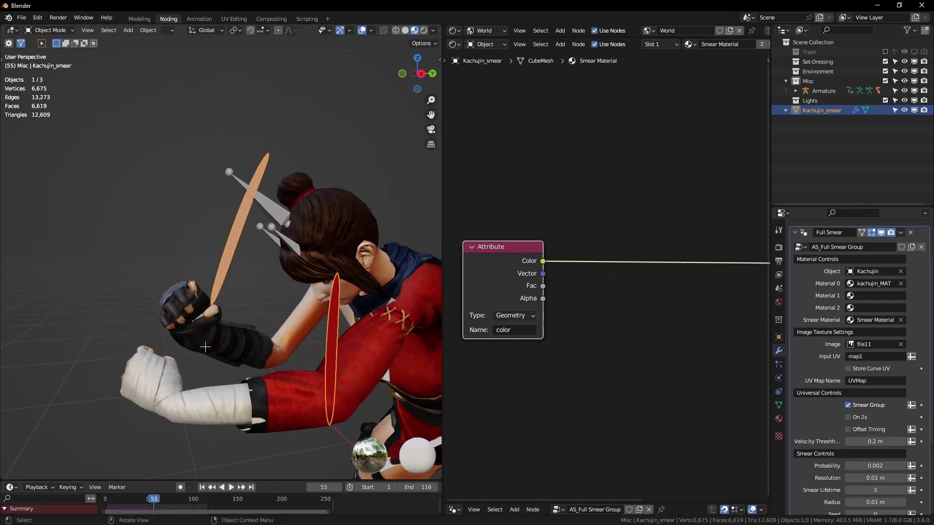
{"action": "middle_click_drag", "start_coordinate": [206, 346], "coordinate": [204, 399]}
{"action": "middle_click_drag", "start_coordinate": [272, 292], "coordinate": [305, 123], "text": "ctrl"}
{"action": "scroll", "coordinate": [235, 215], "scroll_direction": "down", "scroll_amount": 4}
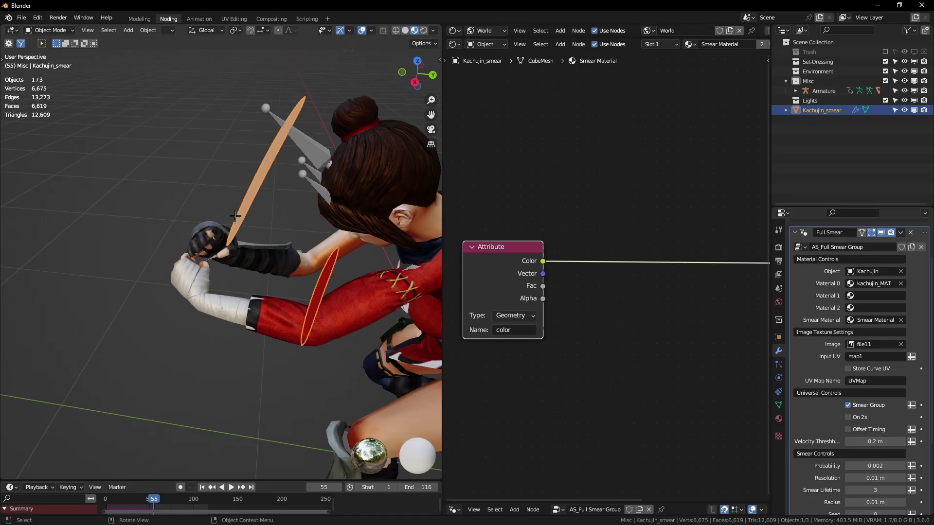
{"action": "middle_click_drag", "start_coordinate": [321, 340], "coordinate": [238, 292], "text": "shift"}
{"action": "scroll", "coordinate": [238, 293], "scroll_direction": "up", "scroll_amount": 4}
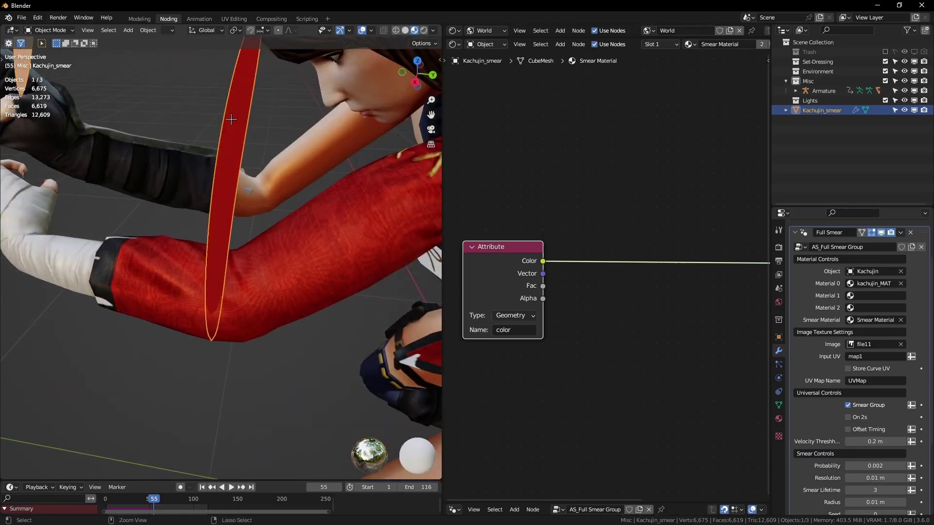
{"action": "middle_click_drag", "start_coordinate": [231, 119], "coordinate": [260, 223], "text": "ctrl"}
{"action": "middle_click_drag", "start_coordinate": [261, 223], "coordinate": [289, 170]}
{"action": "key", "text": "space"}
{"action": "key", "text": "space"}
- Move the Attribute node close beside the Material Output node in the Smear Material tree
{"action": "middle_click_drag", "start_coordinate": [579, 54], "coordinate": [617, 248]}
{"action": "mouse_move", "coordinate": [615, 184]}
{"action": "middle_mouse_down", "text": "ctrl"}
{"action": "mouse_move", "coordinate": [653, 261]}
{"action": "mouse_move", "coordinate": [603, 196]}
{"action": "middle_mouse_up", "text": "ctrl"}
{"action": "left_click_drag", "start_coordinate": [537, 230], "coordinate": [677, 226]}
{"action": "left_click", "coordinate": [649, 233]}
{"action": "middle_click_drag", "start_coordinate": [657, 234], "coordinate": [575, 227]}
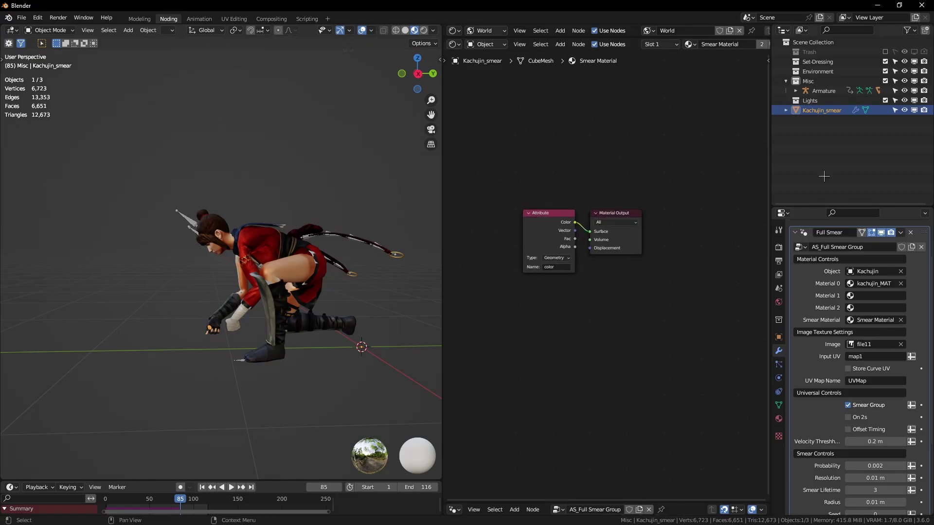
- Review the Full Smear modifier's material, image texture, smear and duplicate settings
{"action": "scroll", "coordinate": [871, 389], "scroll_direction": "down", "scroll_amount": 5}
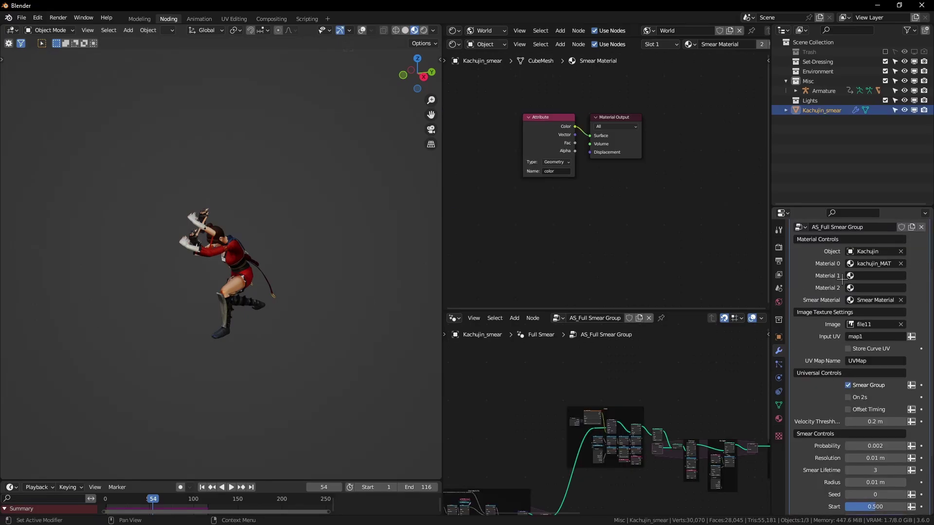
{"action": "scroll", "coordinate": [841, 278], "scroll_direction": "down", "scroll_amount": 5}
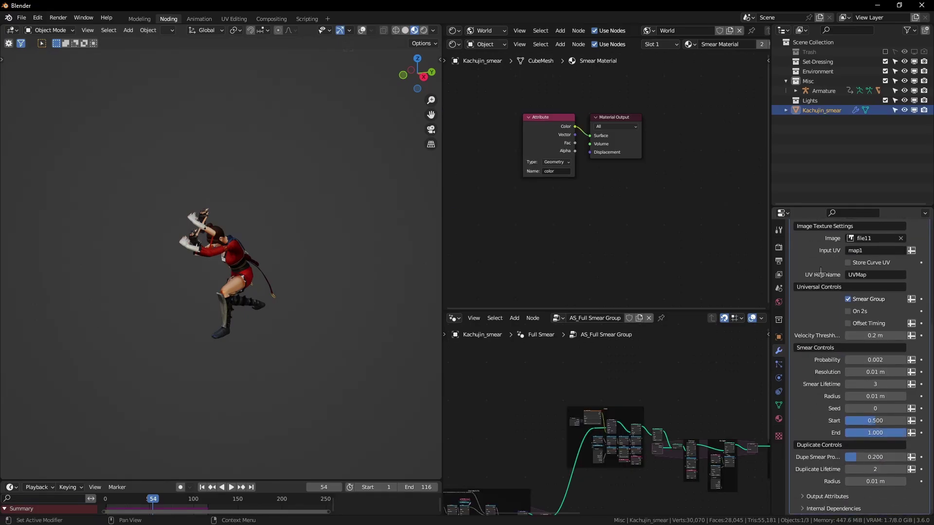
{"action": "scroll", "coordinate": [820, 273], "scroll_direction": "up", "scroll_amount": 4}
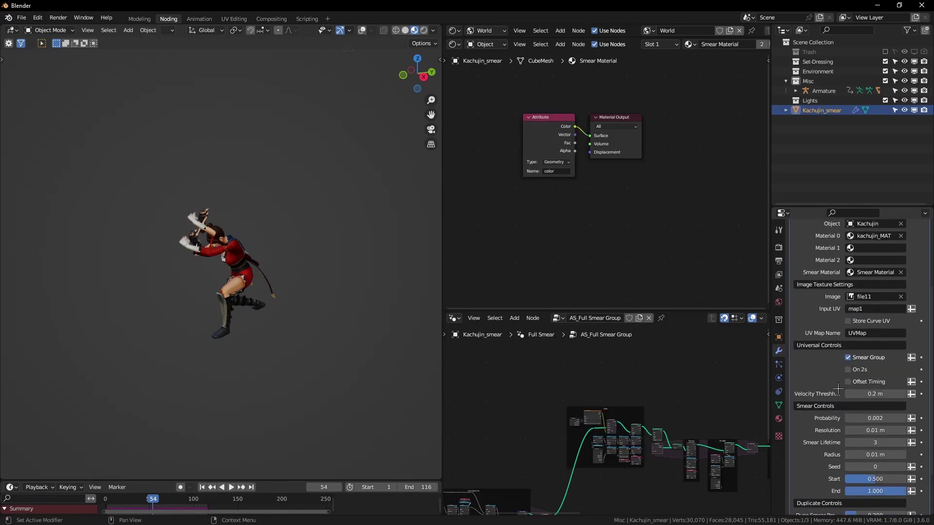
- Show the viewport overlays and collapse the geometry node editor to give the shader editor its full height
{"action": "key", "text": "shift+alt+z"}
{"action": "scroll", "coordinate": [335, 238], "scroll_direction": "up", "scroll_amount": 2}
{"action": "middle_click_drag", "start_coordinate": [285, 194], "coordinate": [369, 206]}
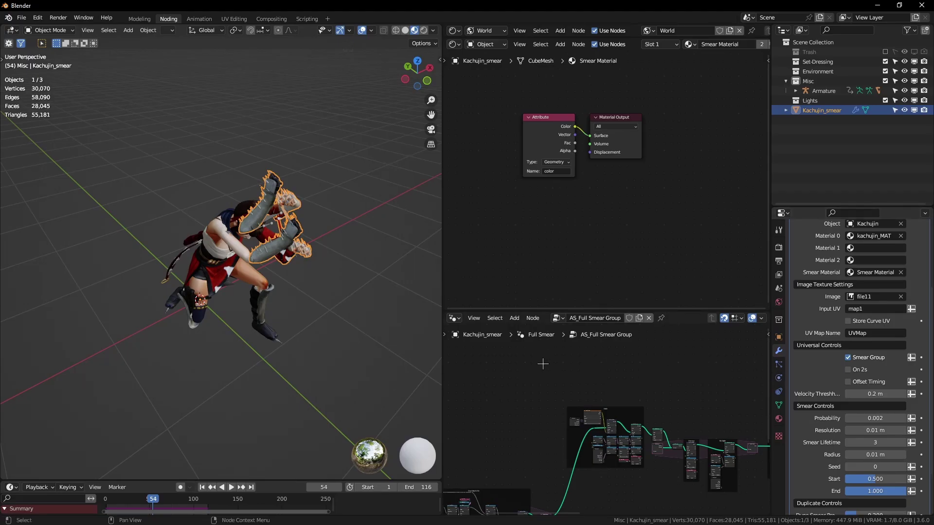
{"action": "middle_click_drag", "start_coordinate": [322, 340], "coordinate": [350, 349]}
{"action": "left_click_drag", "start_coordinate": [536, 310], "coordinate": [479, 502]}
{"action": "middle_click_drag", "start_coordinate": [304, 393], "coordinate": [205, 384]}
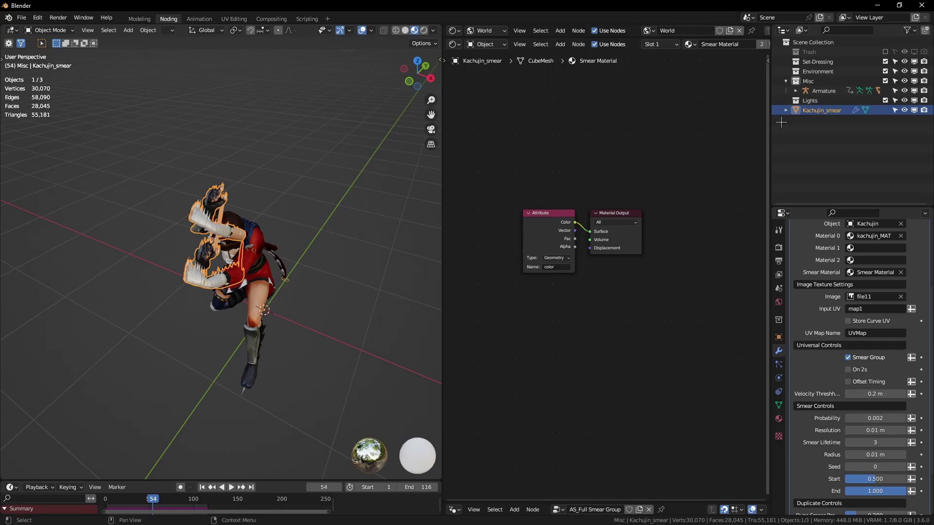
- Rearrange the image texture nodes of the Kachujin character's kachujin_MAT beside the Principled BSDF and NormalMap nodes
{"action": "left_click", "coordinate": [250, 249]}
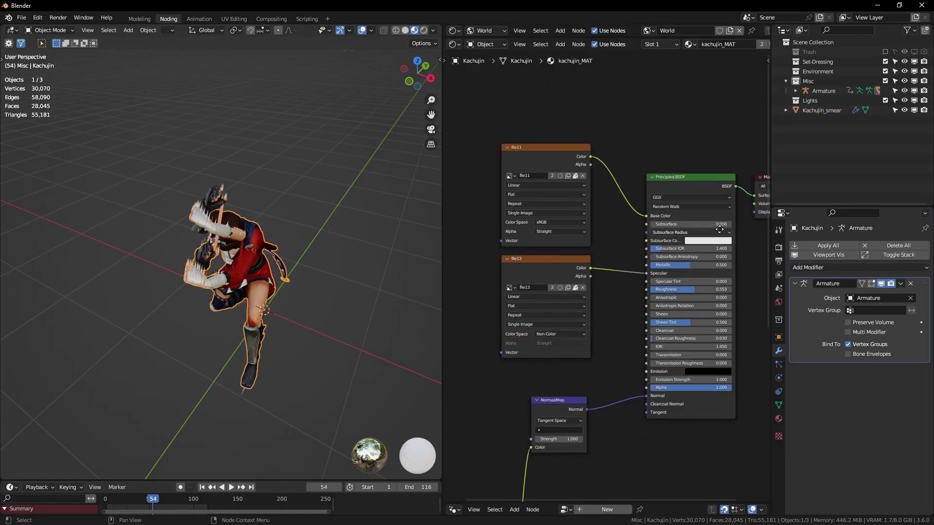
{"action": "middle_click_drag", "start_coordinate": [626, 134], "coordinate": [539, 185], "text": "ctrl"}
{"action": "middle_click_drag", "start_coordinate": [515, 193], "coordinate": [563, 278]}
{"action": "left_click_drag", "start_coordinate": [559, 246], "coordinate": [598, 359]}
{"action": "middle_click_drag", "start_coordinate": [607, 293], "coordinate": [607, 228]}
{"action": "left_click_drag", "start_coordinate": [607, 228], "coordinate": [607, 242]}
{"action": "left_click", "coordinate": [559, 279]}
{"action": "middle_click_drag", "start_coordinate": [525, 406], "coordinate": [568, 209]}
{"action": "left_click_drag", "start_coordinate": [617, 377], "coordinate": [617, 236]}
{"action": "left_click", "coordinate": [606, 275]}
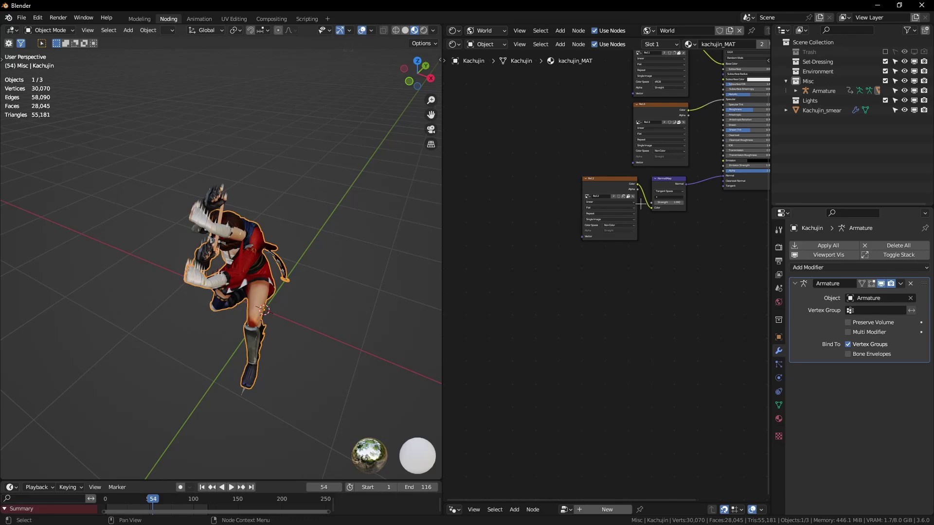
{"action": "middle_click_drag", "start_coordinate": [641, 204], "coordinate": [584, 397]}
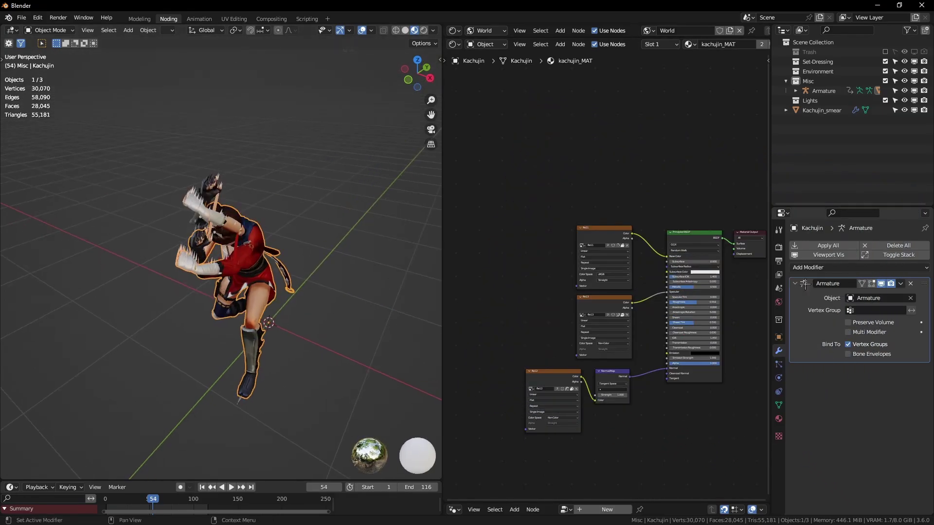
- On Kachujin_smear, set the Full Smear's Duplicate Lifetime to 0 and the Smear Material Attribute node's name to curve_U
{"action": "middle_click_drag", "start_coordinate": [298, 284], "coordinate": [262, 285]}
{"action": "middle_click_drag", "start_coordinate": [271, 286], "coordinate": [271, 246], "text": "ctrl"}
{"action": "left_click", "coordinate": [209, 238]}
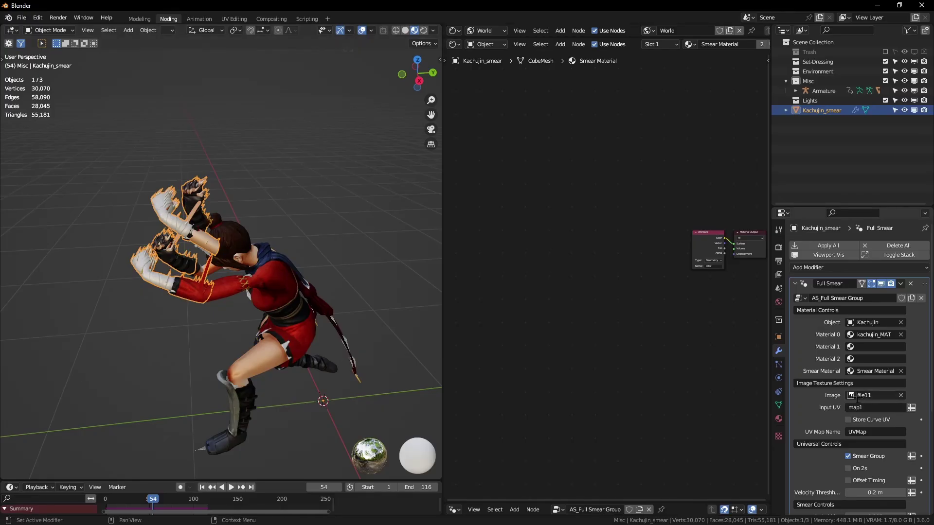
{"action": "middle_click_drag", "start_coordinate": [676, 279], "coordinate": [677, 286]}
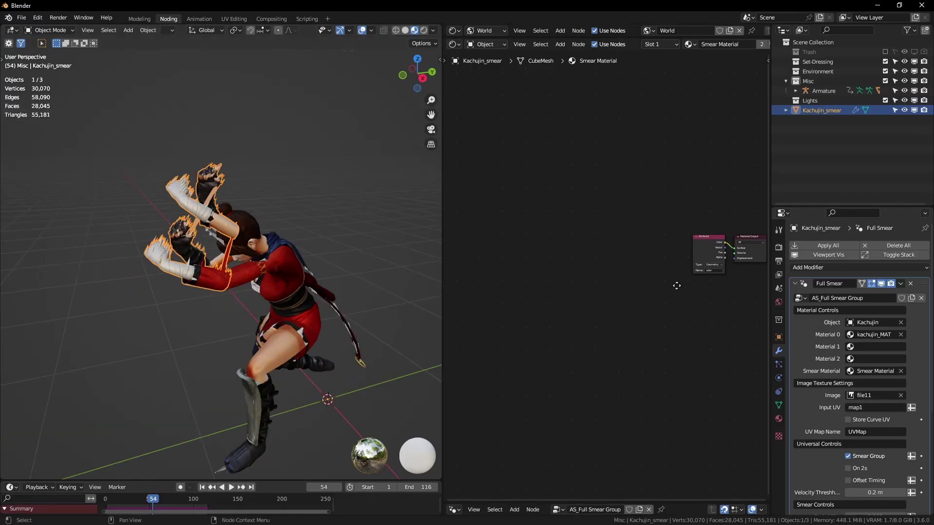
{"action": "scroll", "coordinate": [677, 286], "scroll_direction": "up", "scroll_amount": 4}
{"action": "middle_click_drag", "start_coordinate": [298, 339], "coordinate": [292, 328]}
{"action": "scroll", "coordinate": [292, 329], "scroll_direction": "up", "scroll_amount": 3}
{"action": "scroll", "coordinate": [863, 245], "scroll_direction": "down", "scroll_amount": 6}
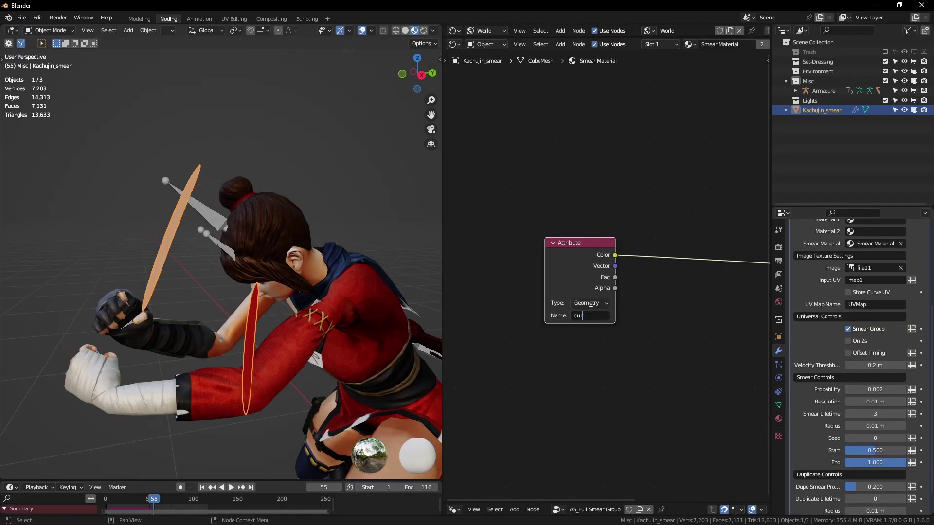
{"action": "type", "text": "U"}
{"action": "key", "text": "Return"}
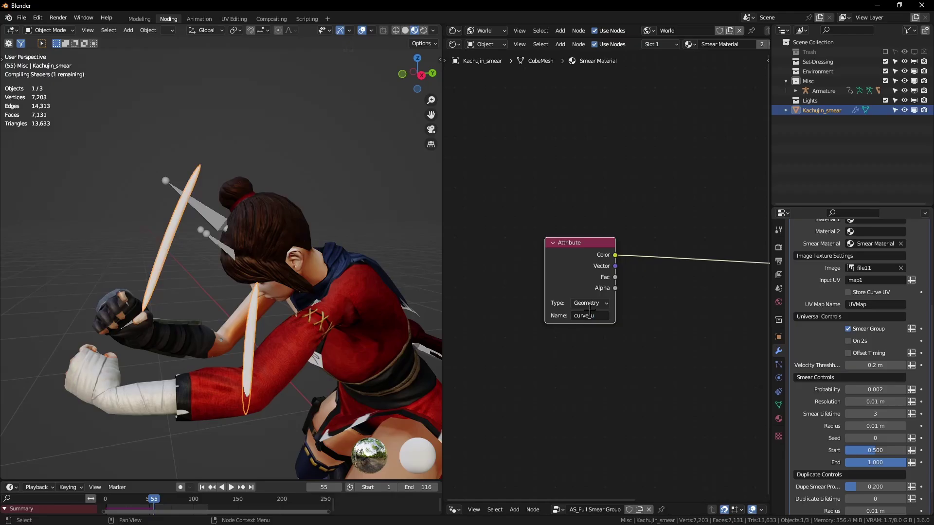
- Sketch annotations at the tip and base of the hand smear, and erase them
{"action": "left_click_drag", "start_coordinate": [244, 104], "coordinate": [253, 84]}
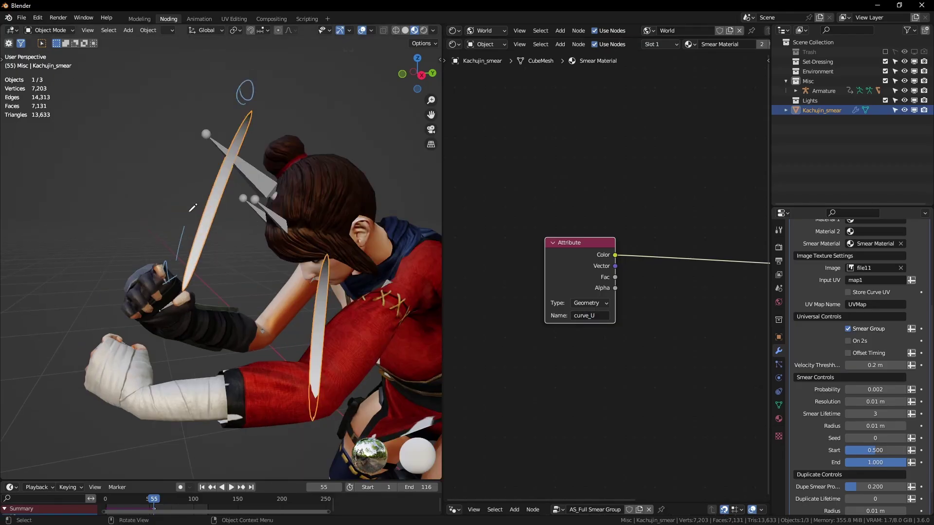
{"action": "left_click_drag", "start_coordinate": [167, 256], "coordinate": [191, 193], "text": "ctrl"}
{"action": "middle_click_drag", "start_coordinate": [575, 192], "coordinate": [546, 190], "text": "ctrl"}
{"action": "left_click_drag", "start_coordinate": [546, 190], "coordinate": [537, 191]}
{"action": "middle_click_drag", "start_coordinate": [555, 184], "coordinate": [598, 205]}
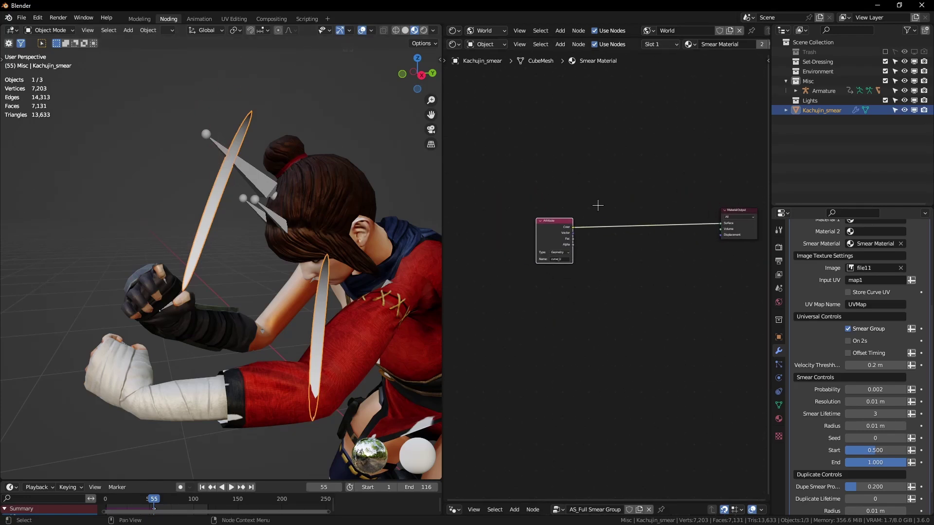
- Set the Smear Material's Blend Mode to Alpha Blend and its Shadow Mode to None
{"action": "left_click", "coordinate": [778, 247]}
{"action": "middle_click_drag", "start_coordinate": [632, 243], "coordinate": [647, 255]}
{"action": "left_click", "coordinate": [778, 418]}
{"action": "scroll", "coordinate": [875, 369], "scroll_direction": "down", "scroll_amount": 2}
{"action": "left_click", "coordinate": [886, 393]}
{"action": "left_click", "coordinate": [876, 443]}
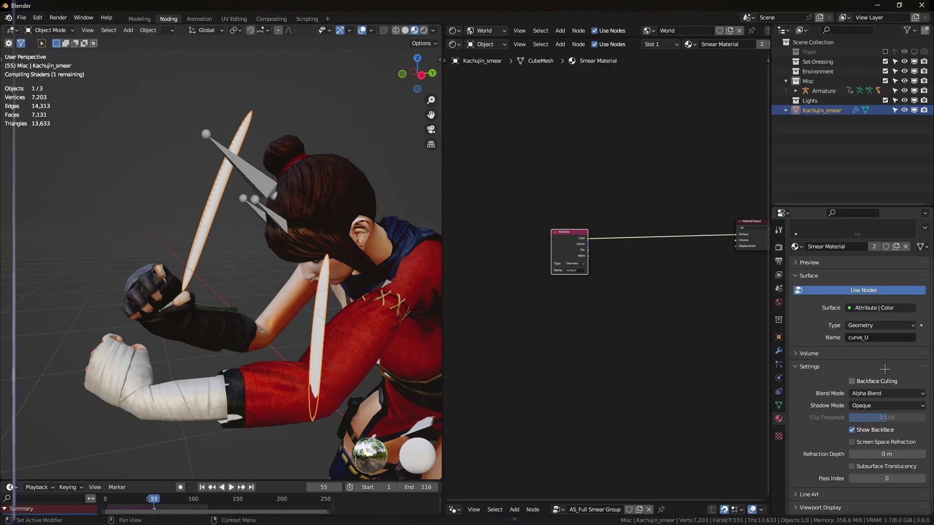
{"action": "left_click", "coordinate": [885, 405]}
{"action": "left_click", "coordinate": [875, 417]}
- Add Emission and Transparent BSDF nodes to the Smear Material and combine them with a Mix Shader
{"action": "scroll", "coordinate": [628, 284], "scroll_direction": "up", "scroll_amount": 4}
{"action": "key", "text": "shift+a"}
{"action": "type", "text": "emission"}
{"action": "left_click", "coordinate": [627, 188]}
{"action": "type", "text": "transparent"}
{"action": "key", "text": "Return"}
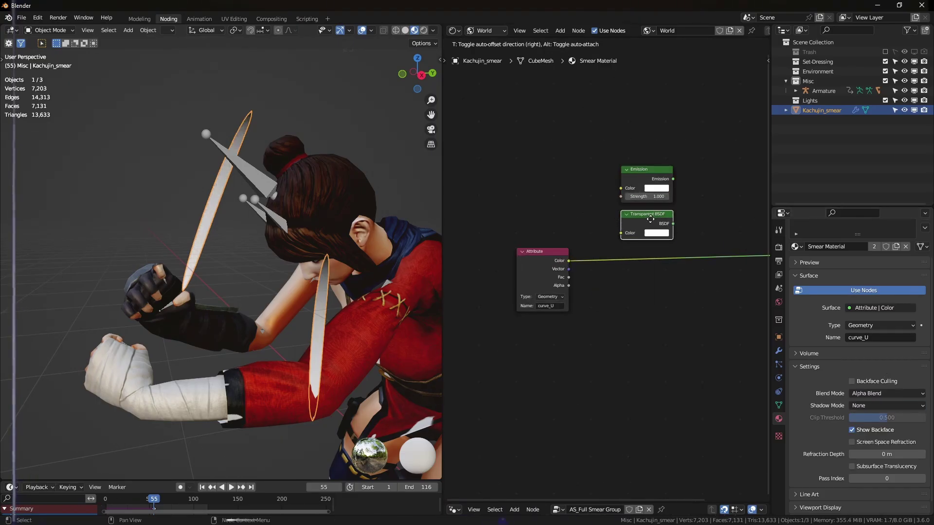
{"action": "left_click", "coordinate": [650, 219]}
{"action": "left_click", "coordinate": [656, 187]}
{"action": "left_click", "coordinate": [673, 135]}
- Duplicate the Attribute node, set the copy's name to color, and connect its Color to the Emission node's Color
{"action": "key", "text": "shift+d"}
{"action": "left_click", "coordinate": [537, 179]}
{"action": "left_click", "coordinate": [547, 212]}
{"action": "type", "text": "color"}
{"action": "left_click_drag", "start_coordinate": [569, 167], "coordinate": [621, 188]}
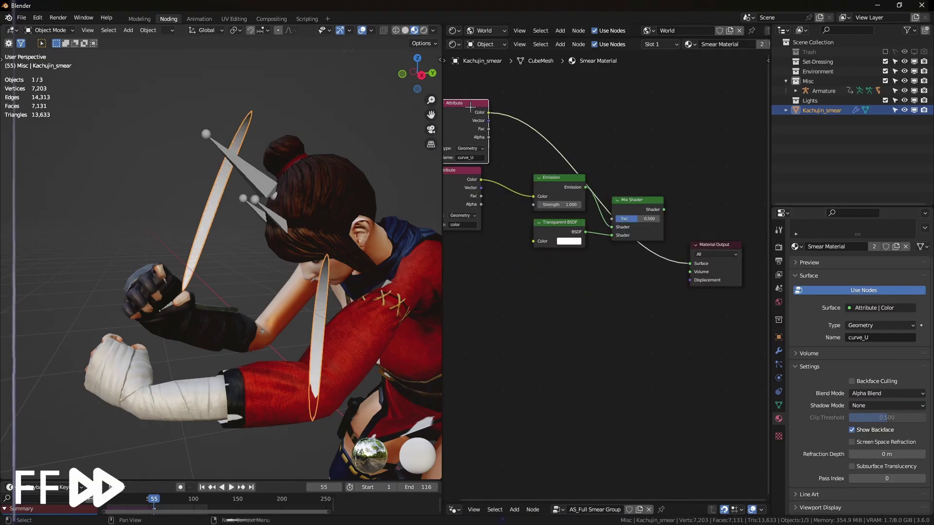
- Connect the curve_U Attribute's Color to the Mix Shader's Fac, and the Mix Shader to the Material Output's Surface
{"action": "left_click_drag", "start_coordinate": [488, 113], "coordinate": [611, 219]}
{"action": "middle_click_drag", "start_coordinate": [573, 160], "coordinate": [613, 193]}
{"action": "left_click_drag", "start_coordinate": [704, 243], "coordinate": [729, 296]}
{"action": "key", "text": "z"}
{"action": "left_click", "coordinate": [334, 285]}
- Insert a B-Spline Color Ramp with its black stop at 0.486 before the Mix Shader's Fac, and check the smear at frame 56
{"action": "left_click_drag", "start_coordinate": [561, 173], "coordinate": [508, 144]}
{"action": "key", "text": "shift+a"}
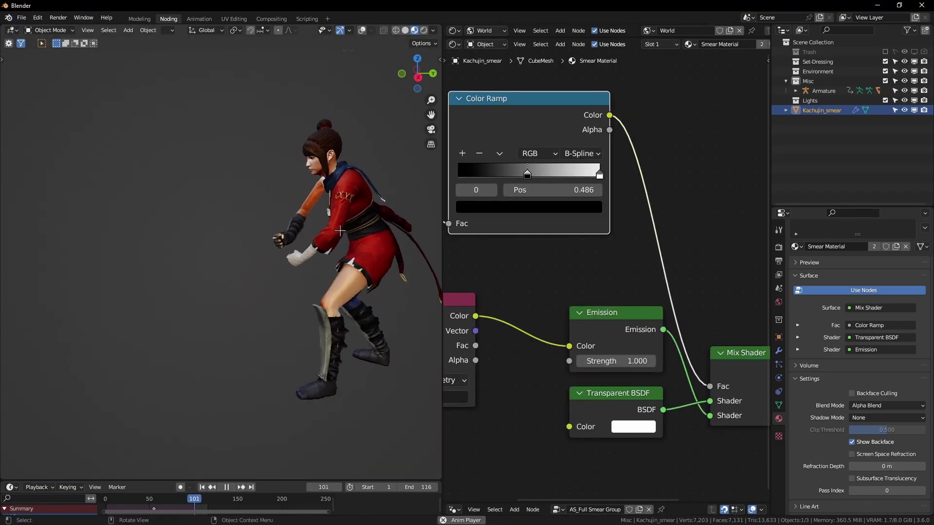
{"action": "key", "text": "Escape"}
{"action": "scroll", "coordinate": [340, 230], "scroll_direction": "up", "scroll_amount": 3}
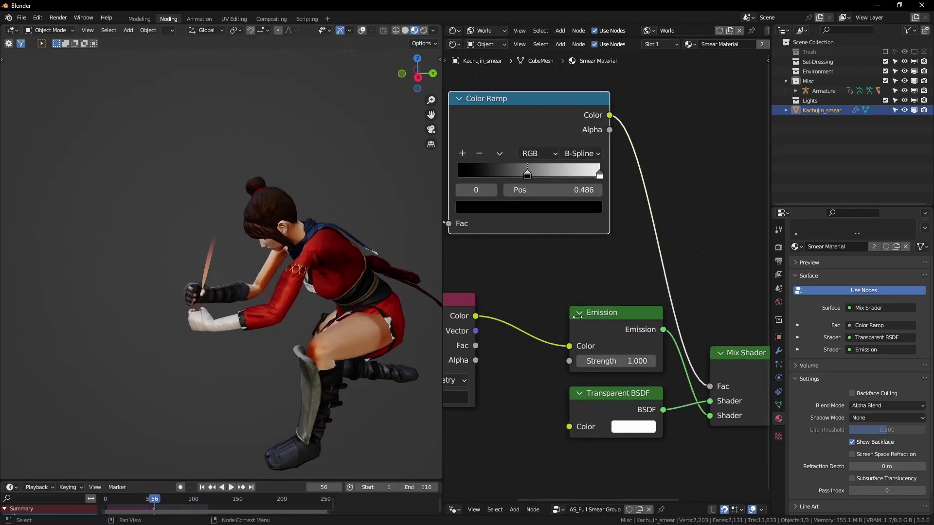